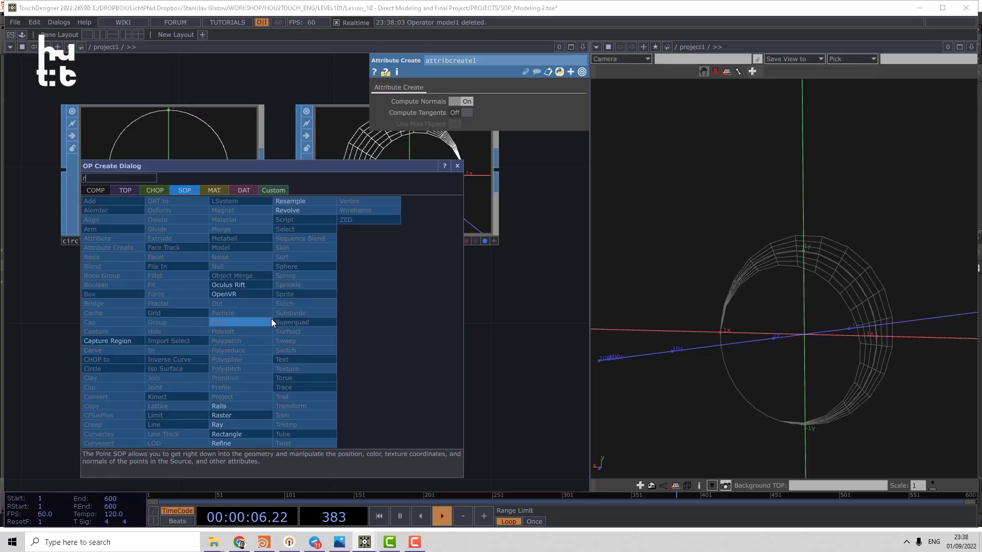
Add a Ray SOP to the network below the circle operator
{"action": "left_click", "coordinate": [245, 425]}
{"action": "left_click", "coordinate": [135, 346]}
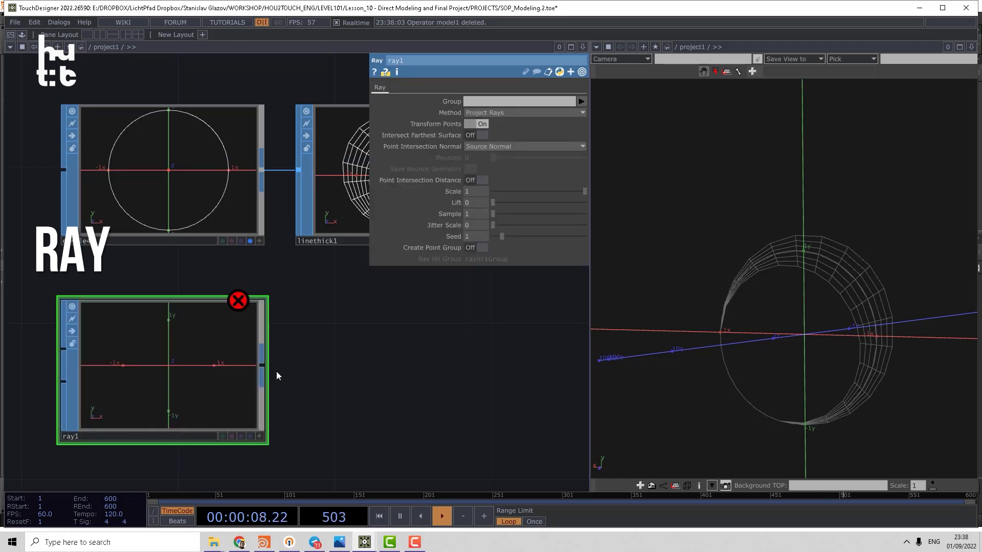
{"action": "left_click_drag", "start_coordinate": [272, 382], "coordinate": [357, 379]}
{"action": "scroll", "coordinate": [422, 365], "scroll_direction": "down", "scroll_amount": 1}
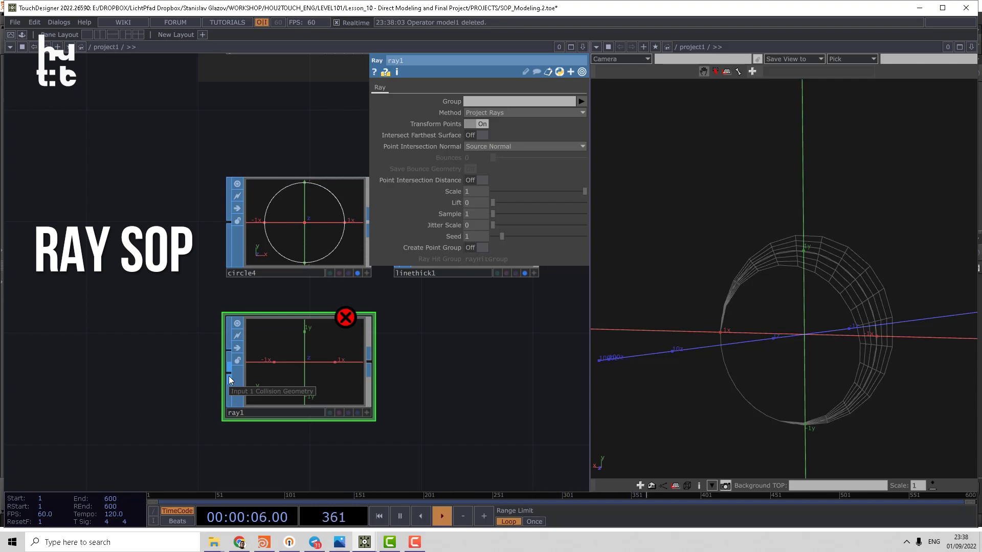
{"action": "middle_click_drag", "start_coordinate": [372, 354], "coordinate": [371, 388]}
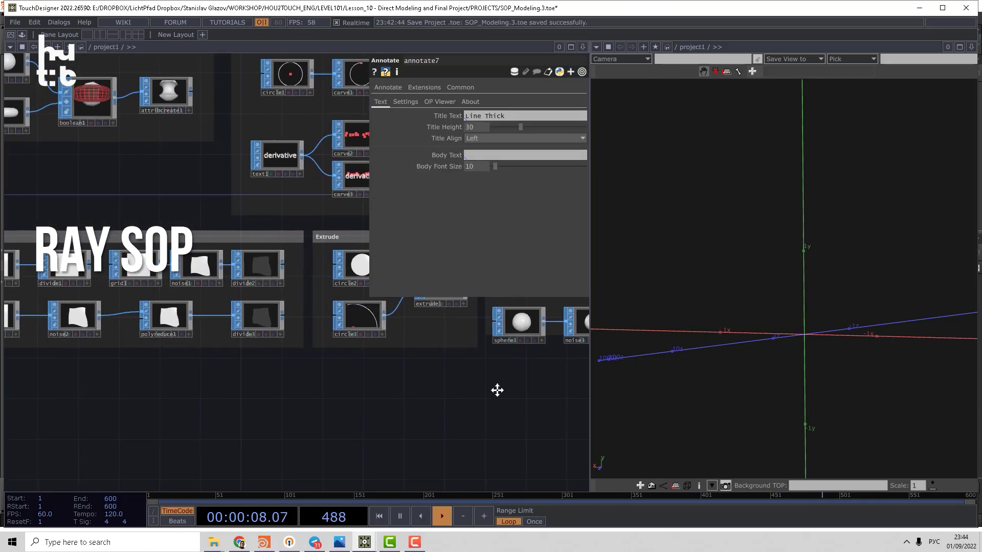
{"action": "left_click_drag", "start_coordinate": [497, 390], "coordinate": [542, 387]}
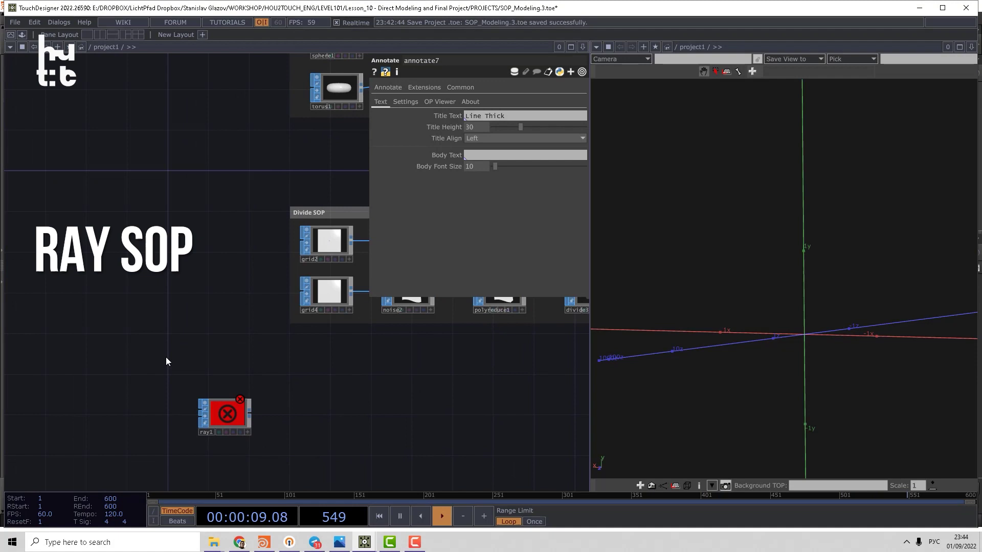
{"action": "key", "text": "Tab"}
{"action": "left_click", "coordinate": [96, 230]}
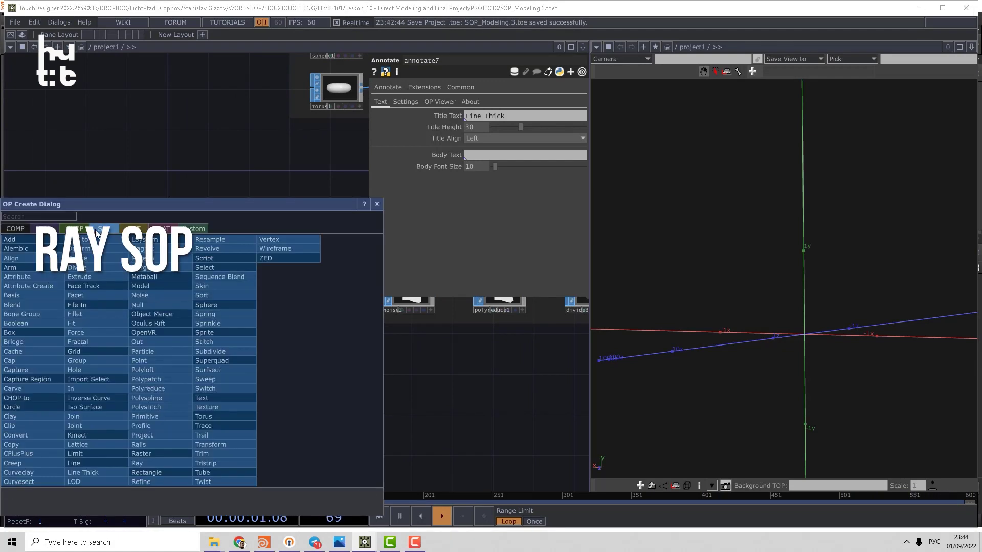
{"action": "type", "text": "T"}
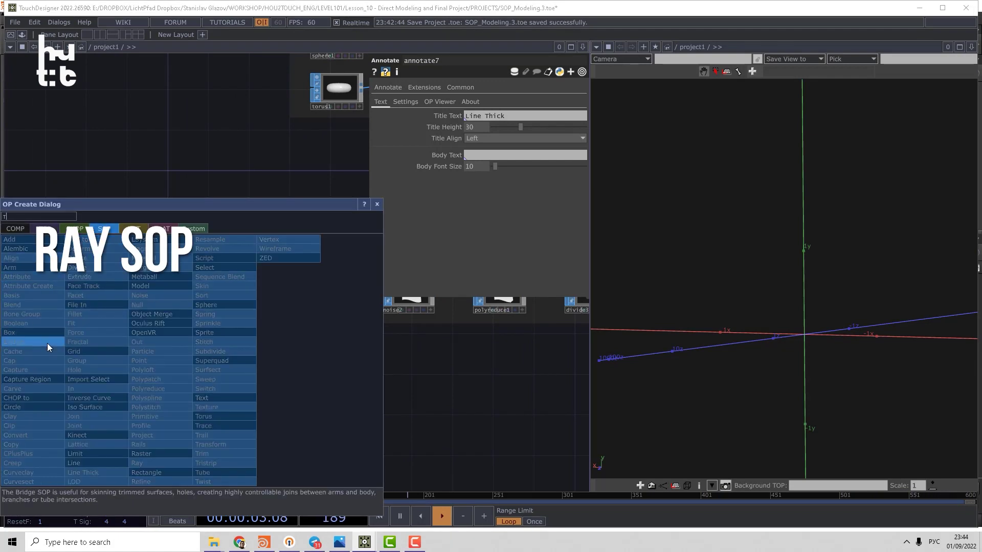
{"action": "left_click_drag", "start_coordinate": [451, 409], "coordinate": [283, 436]}
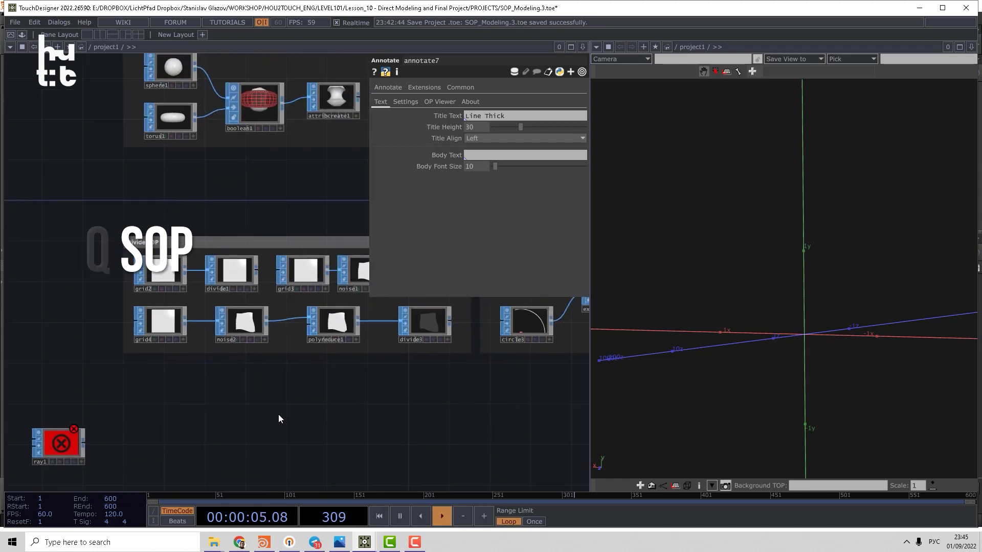
Add a Grid SOP beside ray1 and append a Noise SOP to its output
{"action": "left_click_drag", "start_coordinate": [91, 385], "coordinate": [158, 382]}
{"action": "middle_click_drag", "start_coordinate": [132, 373], "coordinate": [158, 369]}
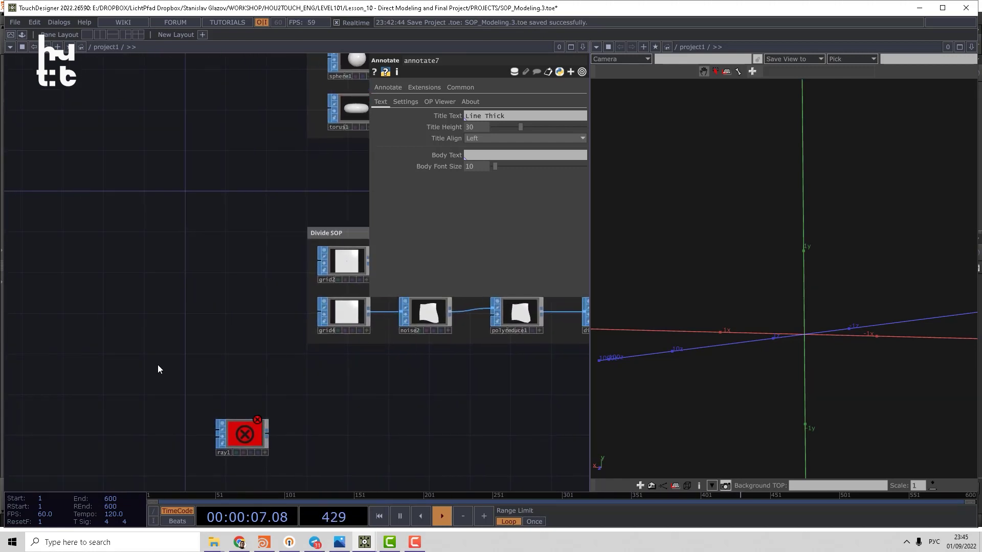
{"action": "key", "text": "Tab"}
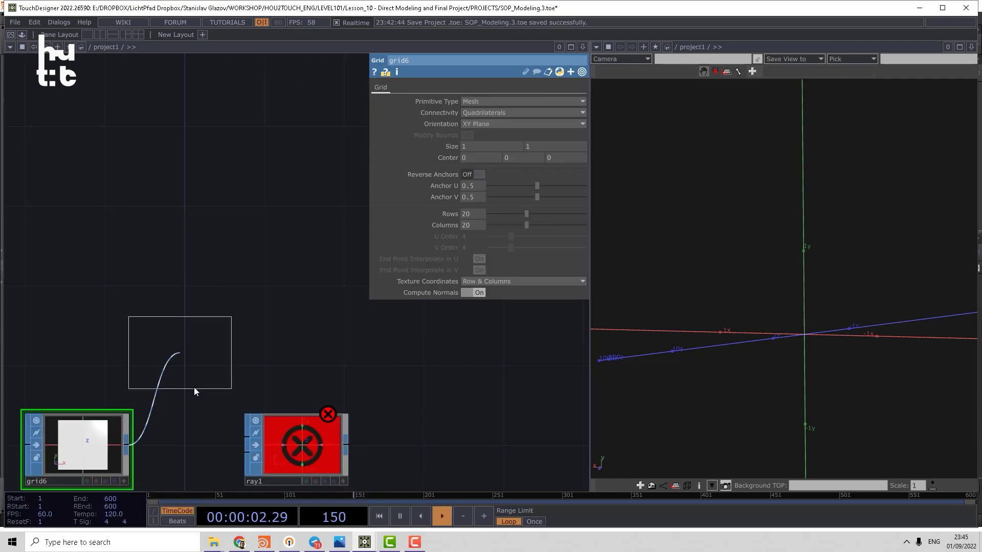
{"action": "left_click", "coordinate": [204, 417]}
{"action": "middle_click_drag", "start_coordinate": [231, 367], "coordinate": [256, 316]}
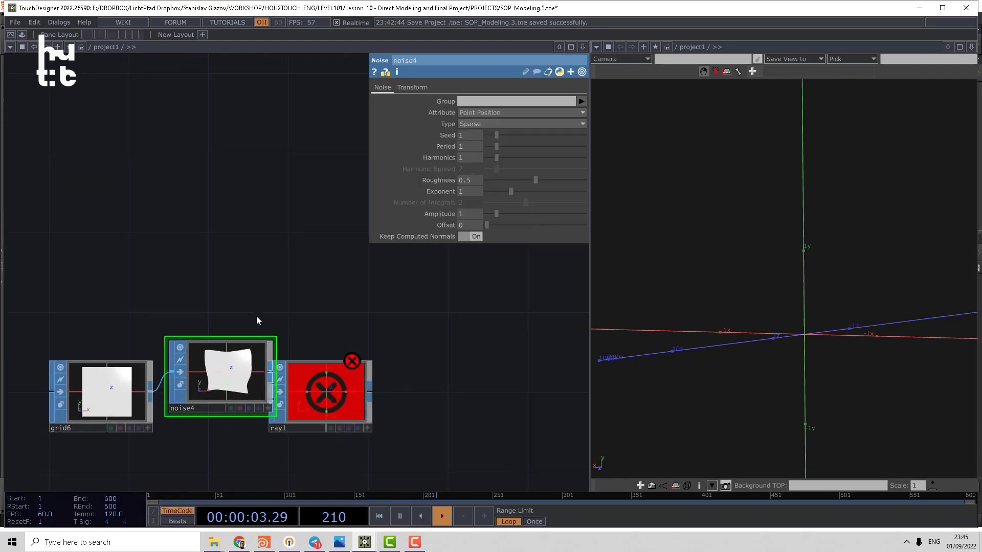
Align the grid and noise operators, display noise4 in the viewer, and wire it into ray1's Collision Geometry input
{"action": "left_click_drag", "start_coordinate": [206, 305], "coordinate": [222, 283]}
{"action": "right_click_drag", "start_coordinate": [125, 279], "coordinate": [223, 407]}
{"action": "left_click_drag", "start_coordinate": [224, 341], "coordinate": [203, 382]}
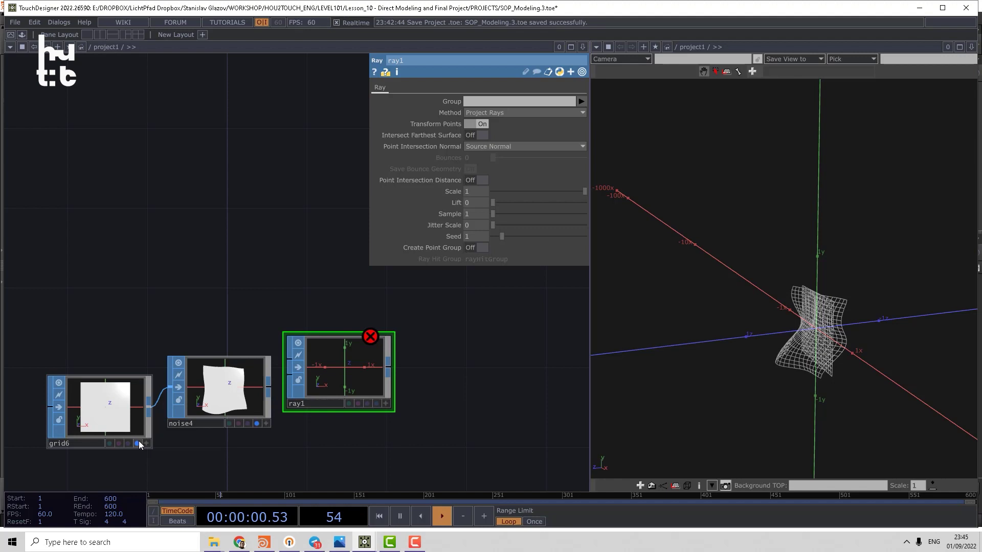
{"action": "left_click_drag", "start_coordinate": [128, 403], "coordinate": [107, 383]}
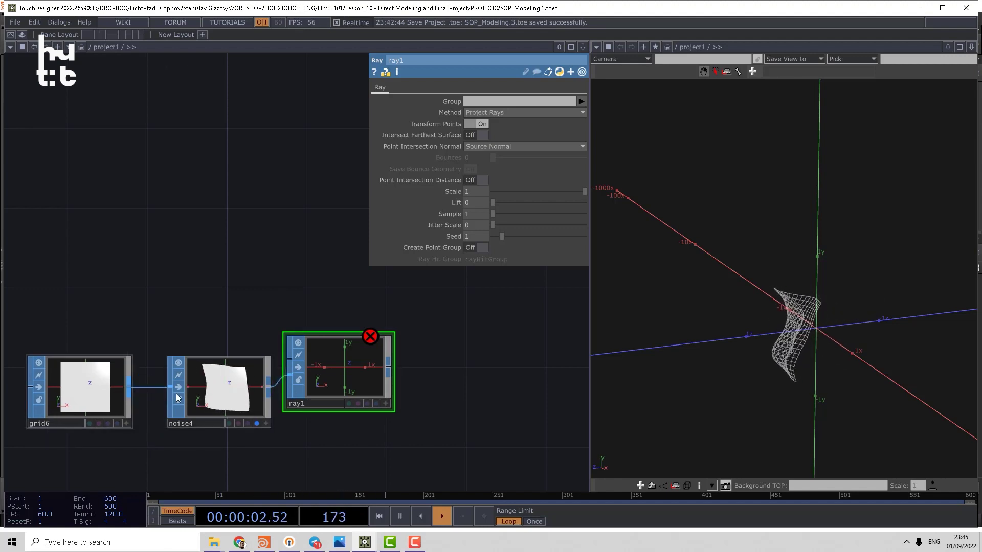
{"action": "mouse_move", "coordinate": [229, 381]}
{"action": "left_mouse_down"}
{"action": "mouse_move", "coordinate": [189, 374]}
{"action": "mouse_move", "coordinate": [228, 373]}
{"action": "left_mouse_up"}
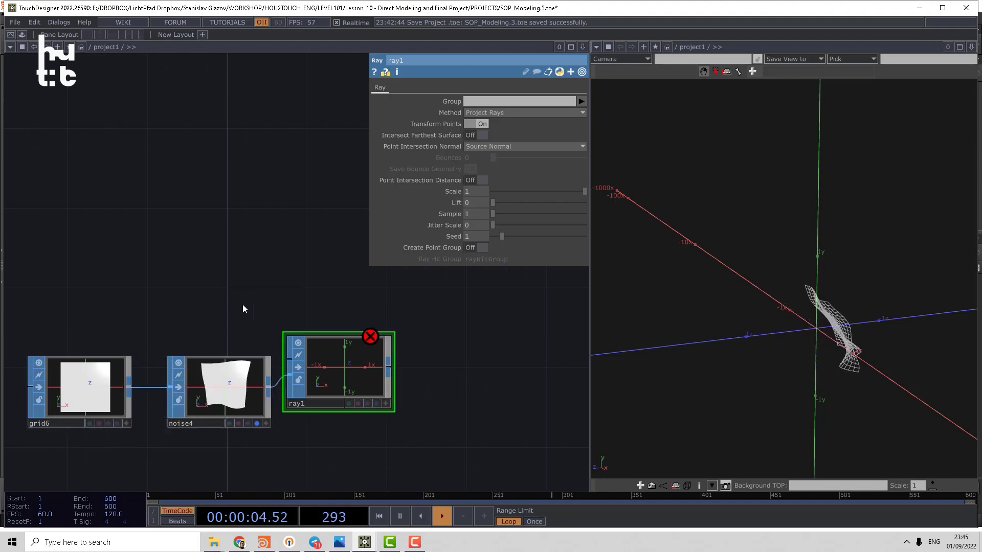
Add a Text SOP above the grid and set its text to F
{"action": "key", "text": "Tab"}
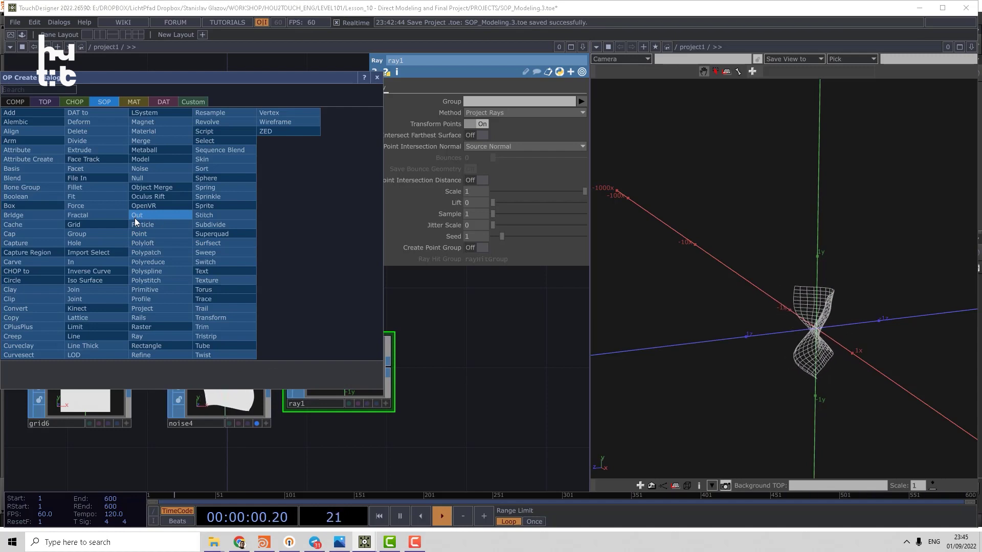
{"action": "type", "text": "t"}
{"action": "left_click", "coordinate": [203, 290]}
{"action": "left_click", "coordinate": [80, 294]}
{"action": "left_click_drag", "start_coordinate": [191, 279], "coordinate": [204, 264]}
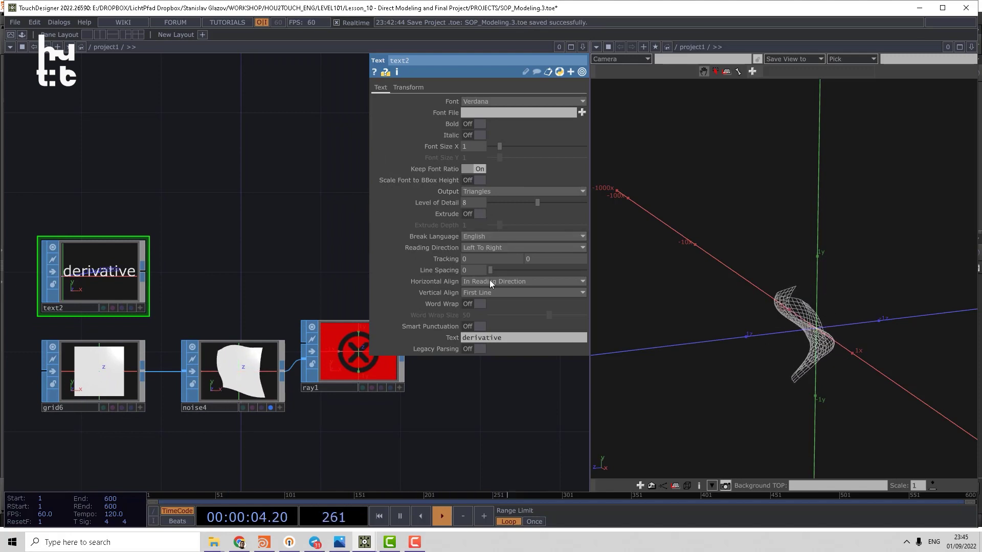
{"action": "left_click", "coordinate": [512, 336]}
{"action": "type", "text": "F"}
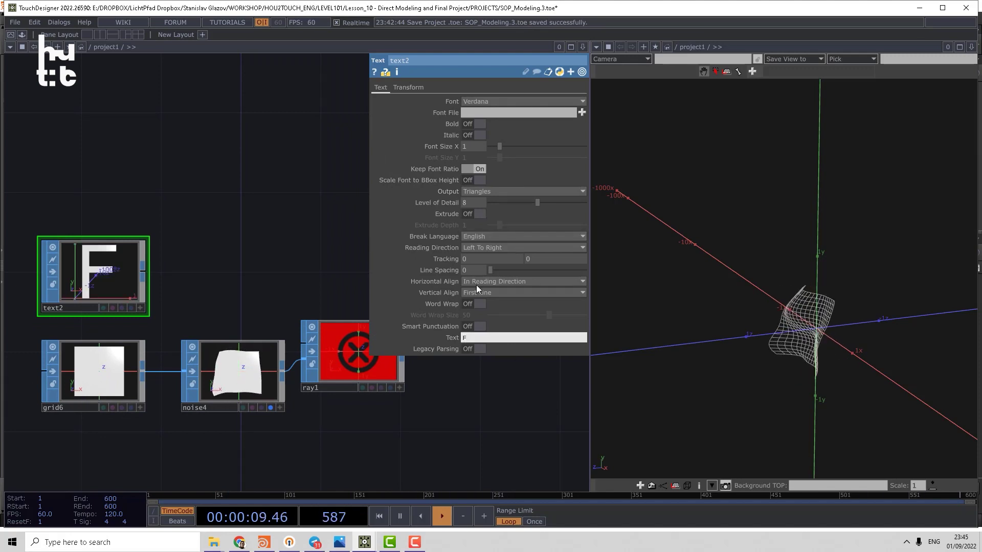
Wire text2 into ray1's first input and display the ray result in the viewer together with the noise surface
{"action": "left_click_drag", "start_coordinate": [215, 275], "coordinate": [215, 271]}
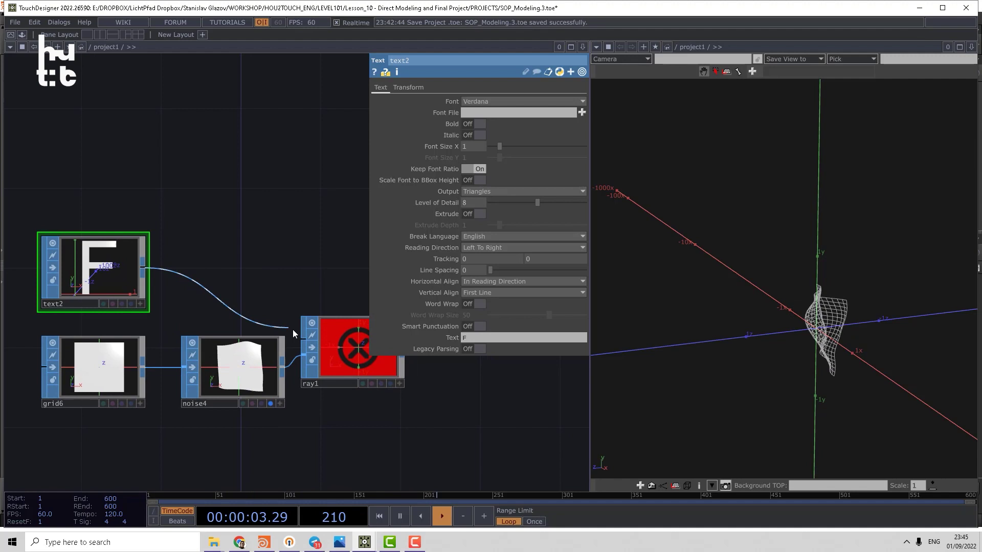
{"action": "left_click", "coordinate": [131, 304]}
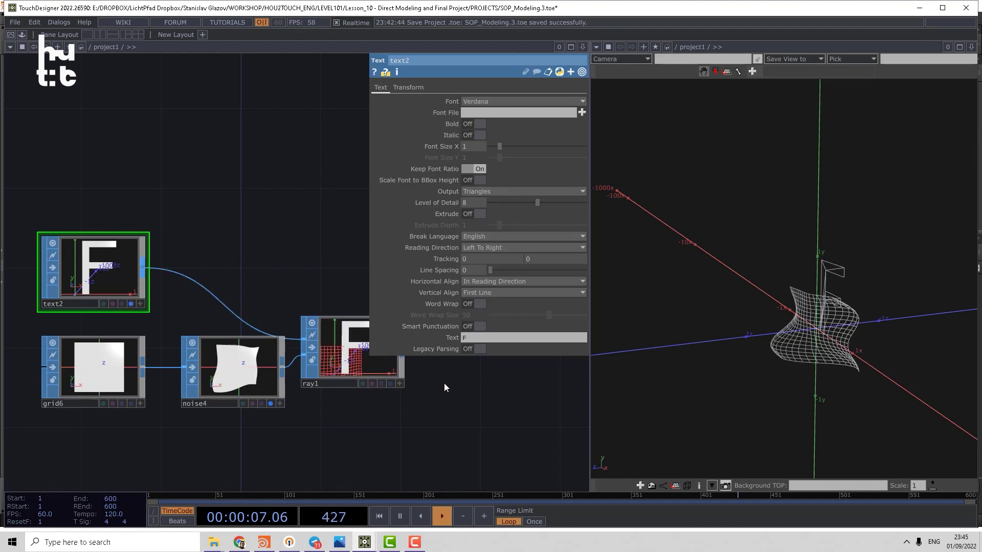
{"action": "left_click", "coordinate": [390, 384]}
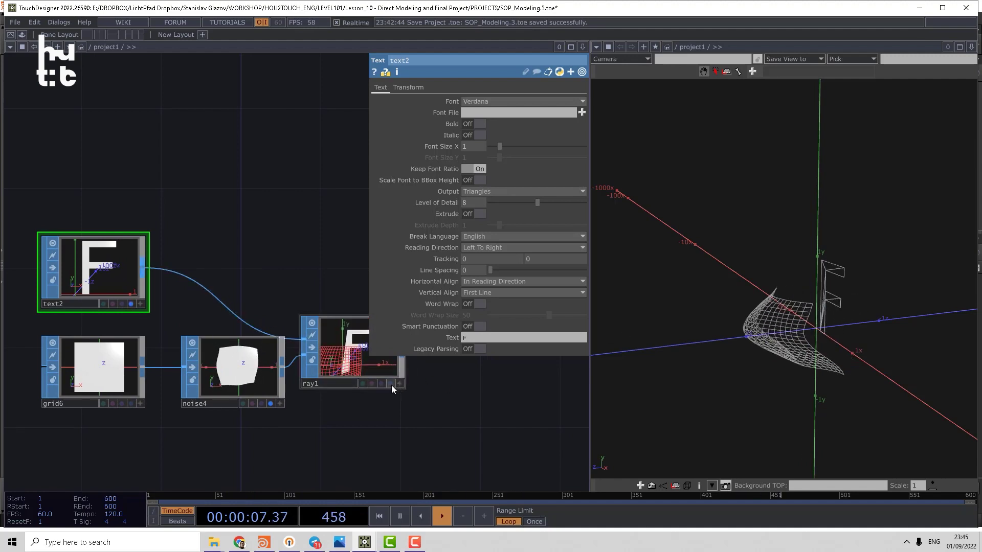
{"action": "left_click_drag", "start_coordinate": [779, 350], "coordinate": [805, 308]}
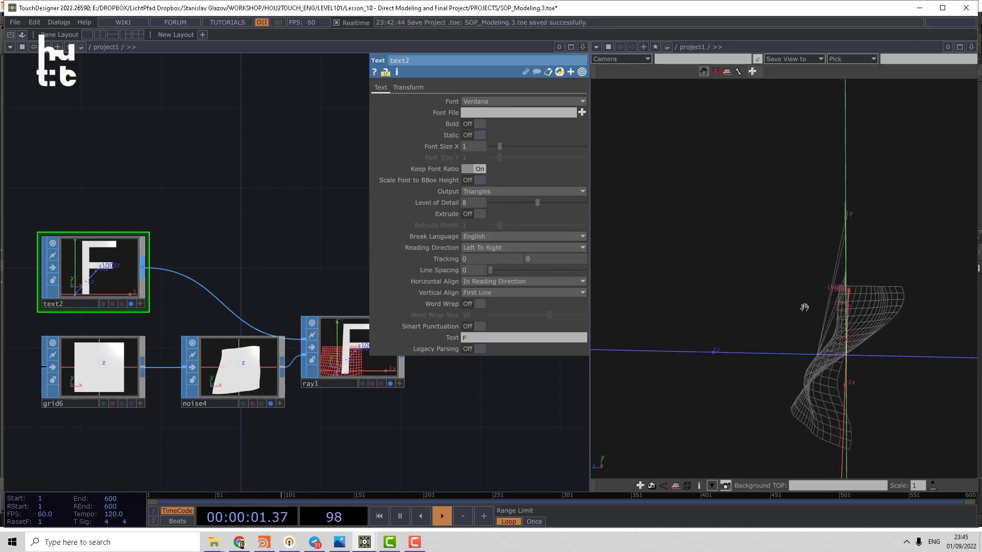
{"action": "left_click_drag", "start_coordinate": [812, 345], "coordinate": [841, 317]}
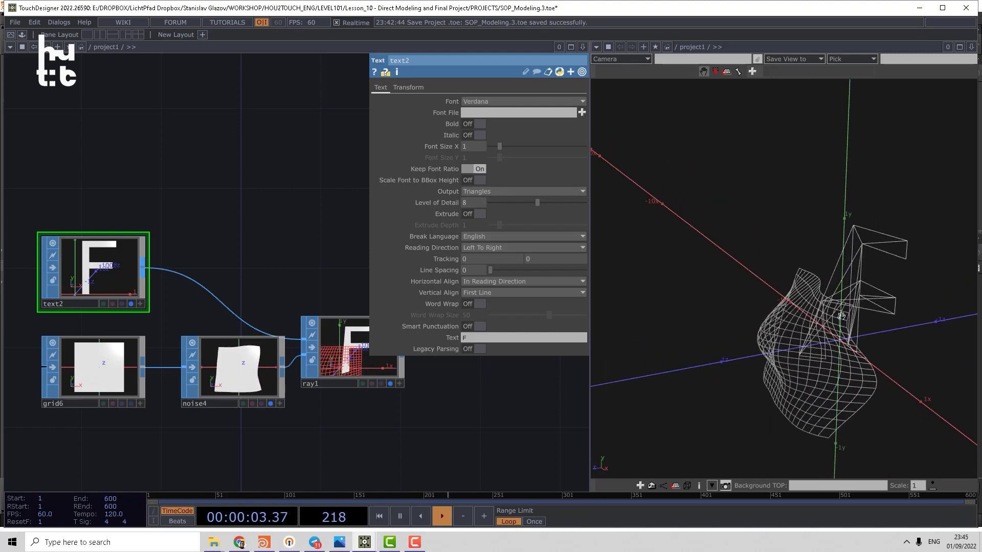
{"action": "left_click", "coordinate": [130, 303]}
{"action": "left_click_drag", "start_coordinate": [880, 335], "coordinate": [779, 316]}
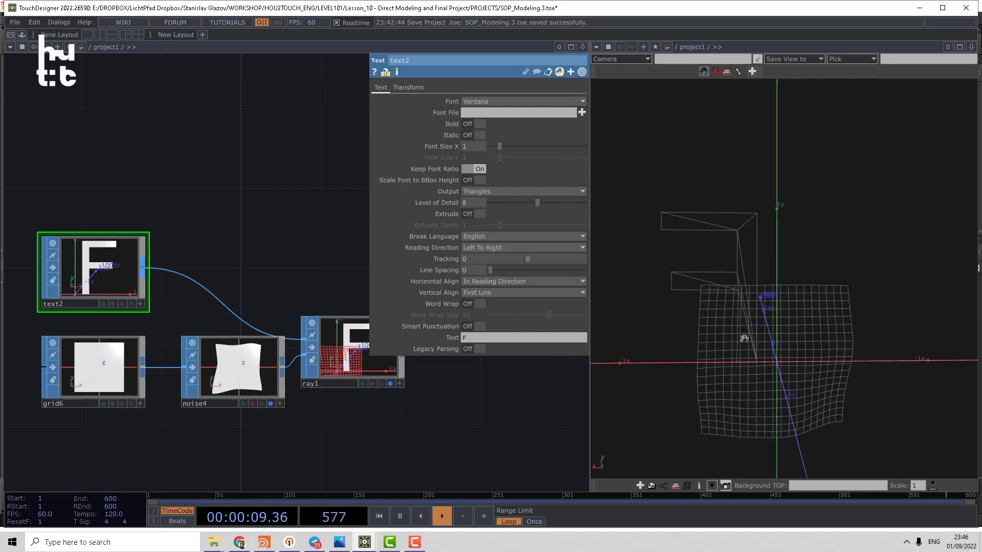
Set the size of grid6 to 2.5 by 2.5
{"action": "left_click", "coordinate": [97, 369]}
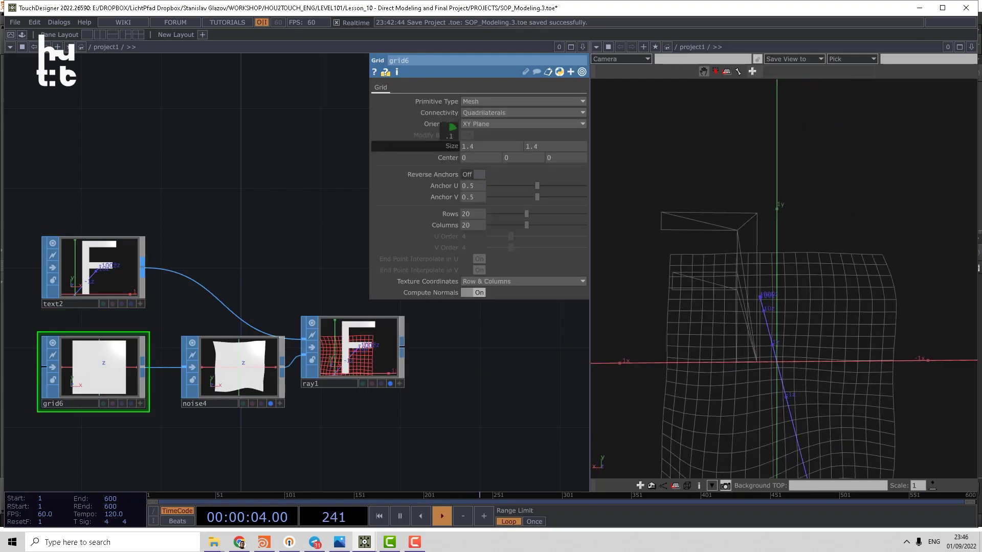
{"action": "middle_click_drag", "start_coordinate": [452, 128], "coordinate": [485, 131]}
{"action": "left_click_drag", "start_coordinate": [716, 230], "coordinate": [868, 264]}
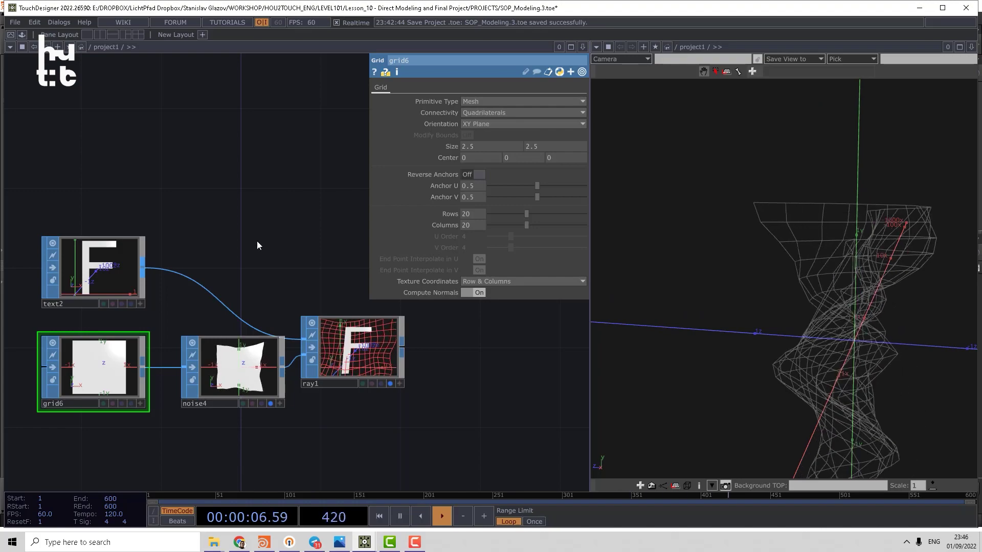
Display the source text instead of the ray result and compare its position with the noise surface
{"action": "left_click_drag", "start_coordinate": [239, 240], "coordinate": [256, 228]}
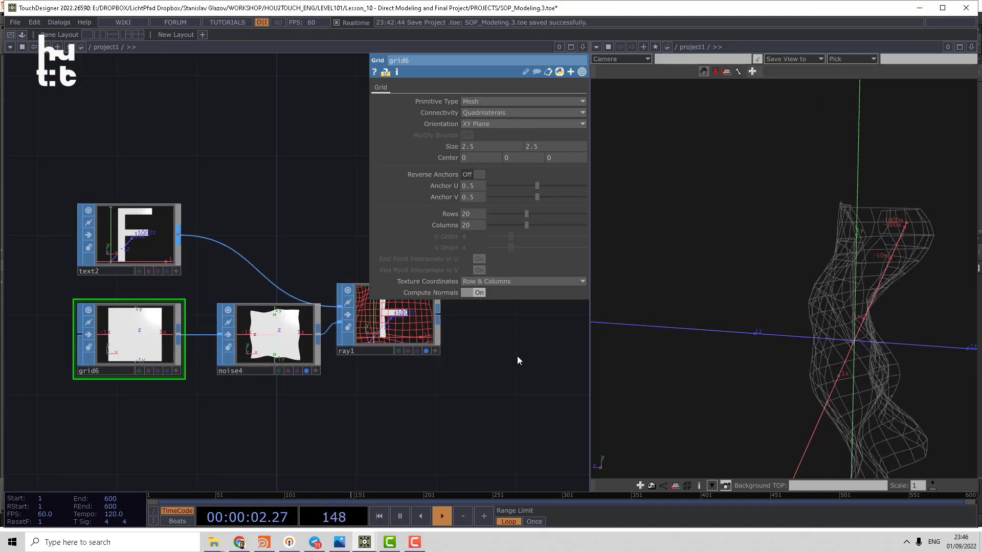
{"action": "left_click_drag", "start_coordinate": [752, 306], "coordinate": [555, 316]}
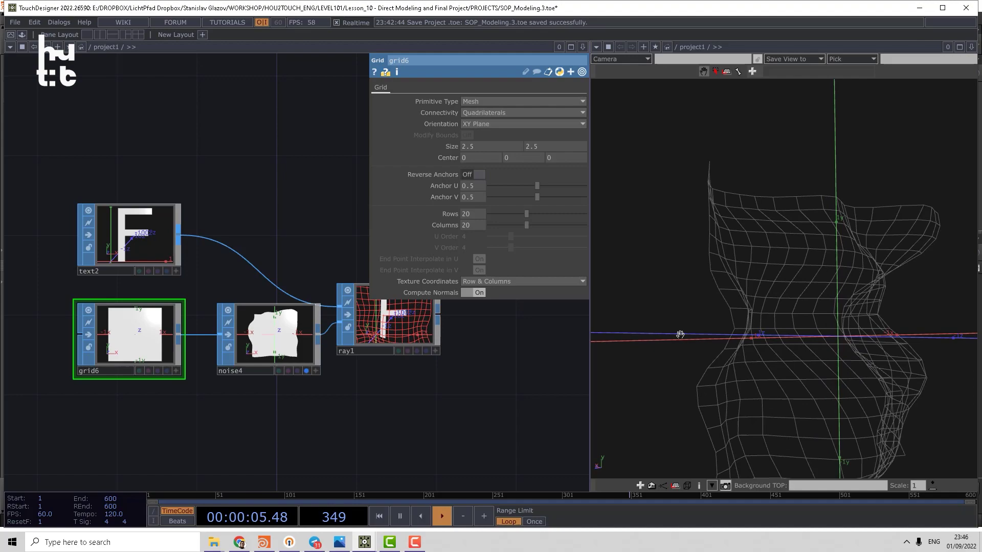
{"action": "left_click_drag", "start_coordinate": [679, 336], "coordinate": [659, 334]}
{"action": "left_click", "coordinate": [166, 271]}
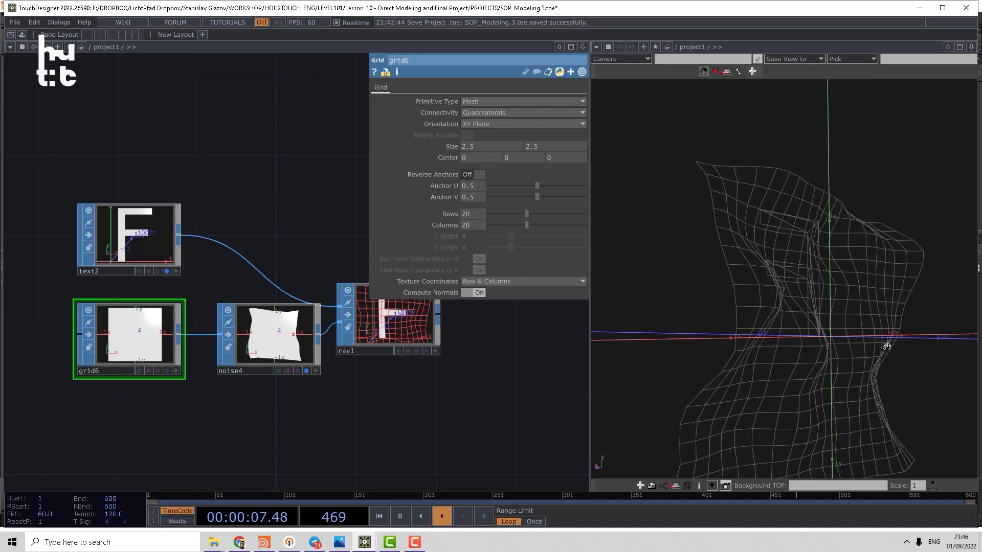
{"action": "left_click_drag", "start_coordinate": [885, 344], "coordinate": [914, 344]}
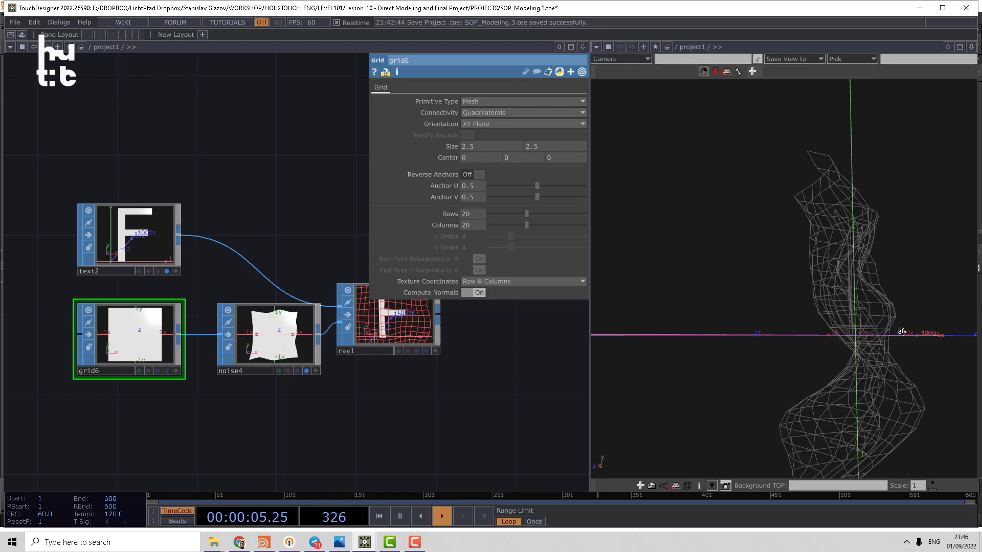
Try Collision Normal as ray1's Point Intersection Normal and finish with Reflected Ray
{"action": "left_click_drag", "start_coordinate": [455, 373], "coordinate": [410, 381]}
{"action": "left_click", "coordinate": [345, 325]}
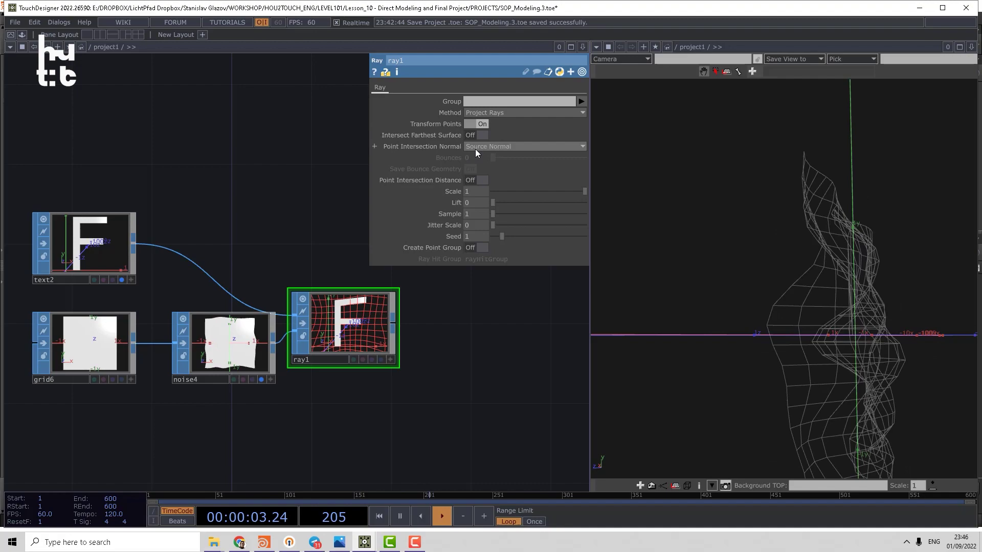
{"action": "left_click", "coordinate": [495, 148]}
{"action": "left_click", "coordinate": [512, 163]}
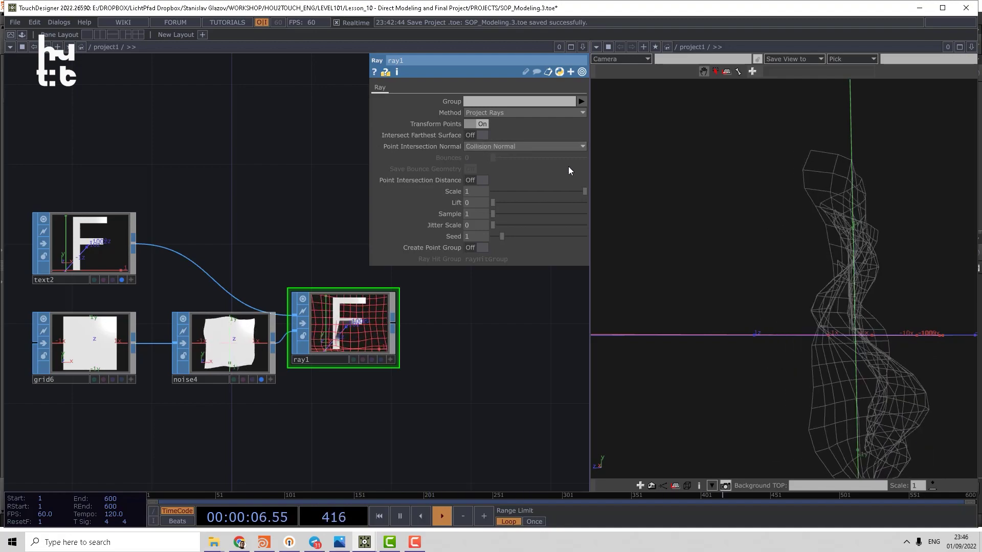
{"action": "left_click", "coordinate": [504, 147]}
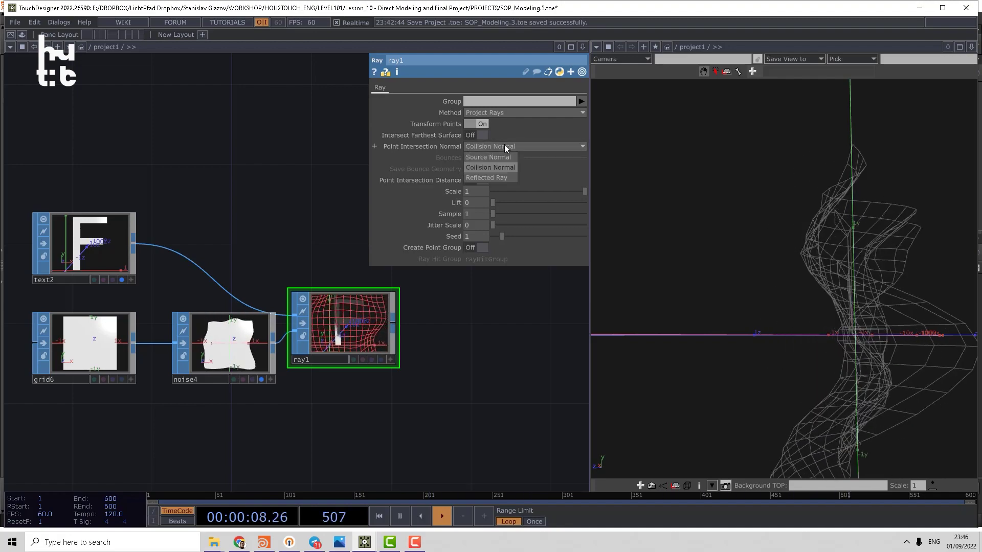
{"action": "left_click", "coordinate": [497, 177]}
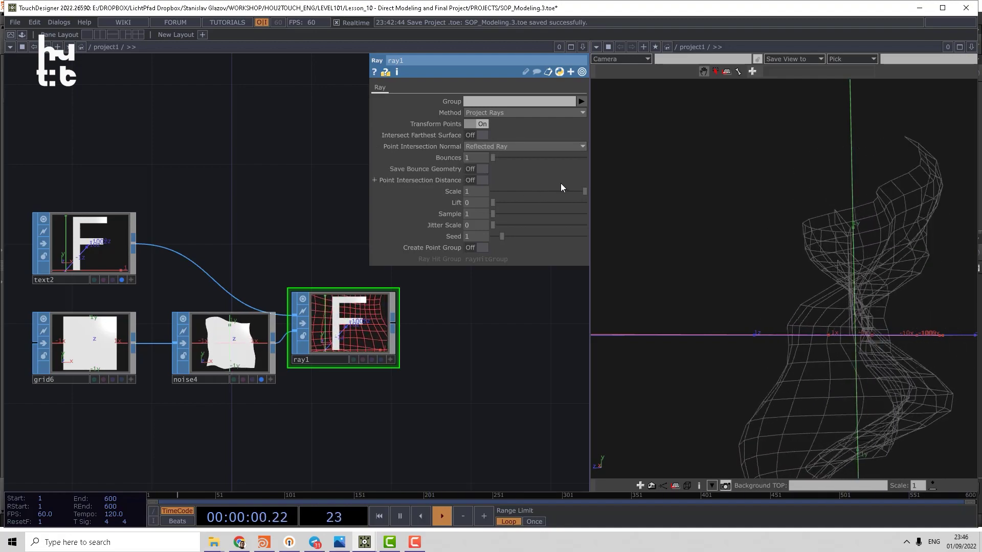
Insert a Transform operator between text2 and ray1 and display its result in the viewer with the noise surface
{"action": "left_click", "coordinate": [118, 244]}
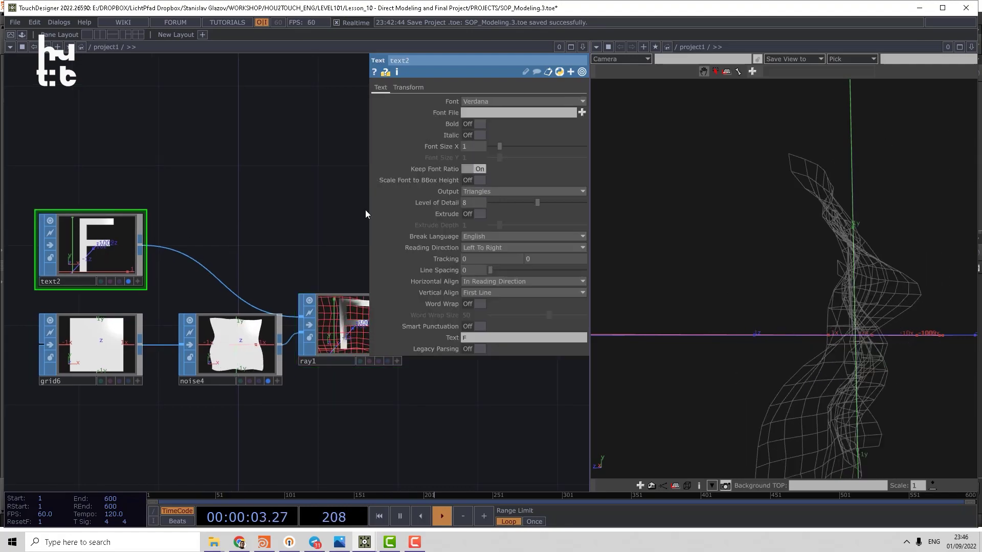
{"action": "right_click", "coordinate": [200, 265]}
{"action": "right_click", "coordinate": [178, 249]}
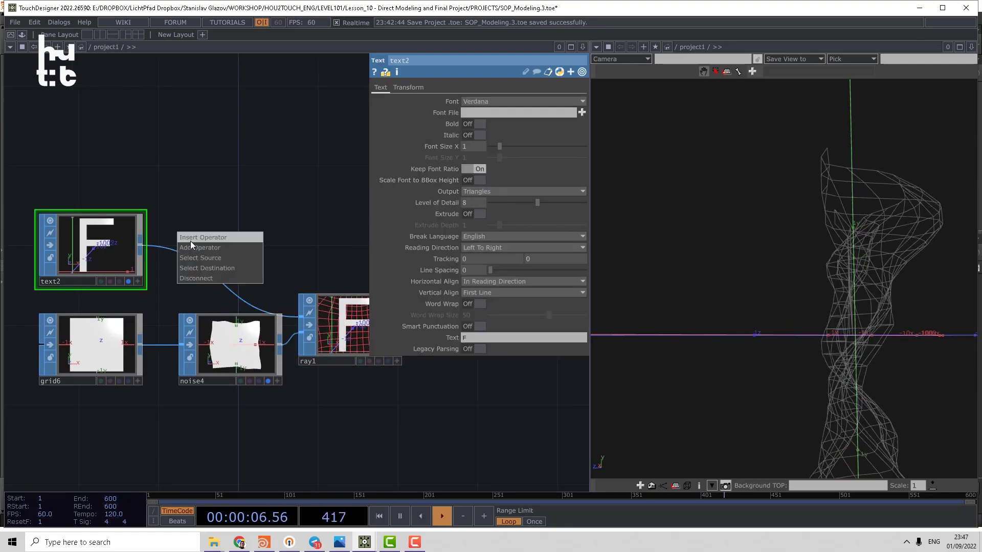
{"action": "left_click", "coordinate": [191, 241]}
{"action": "type", "text": "tr"}
{"action": "left_click", "coordinate": [212, 329]}
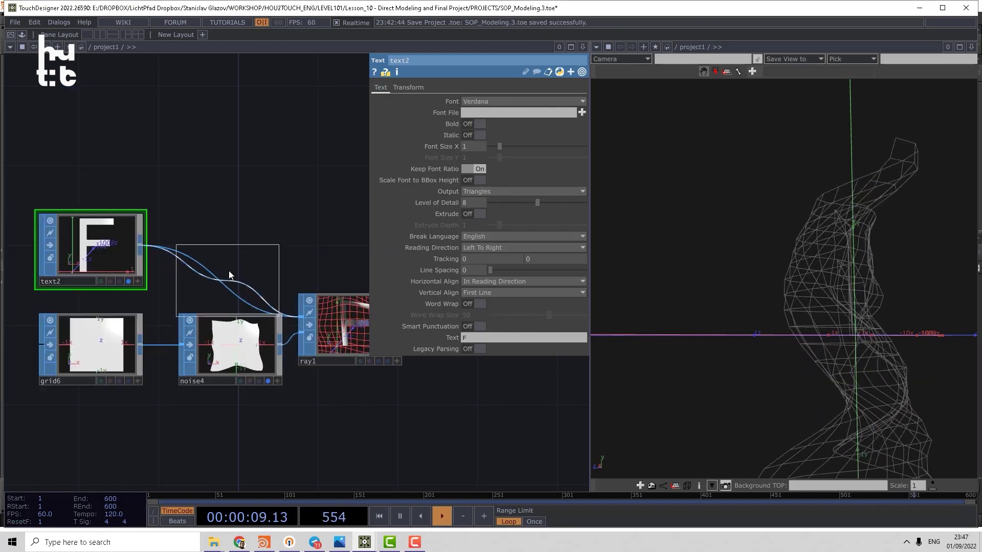
{"action": "left_click", "coordinate": [229, 240]}
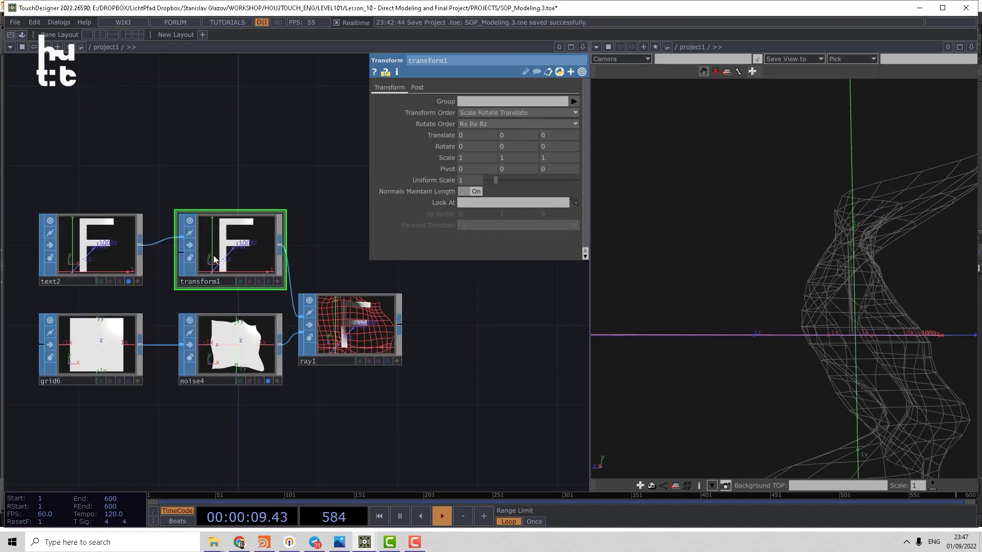
{"action": "left_click", "coordinate": [267, 281]}
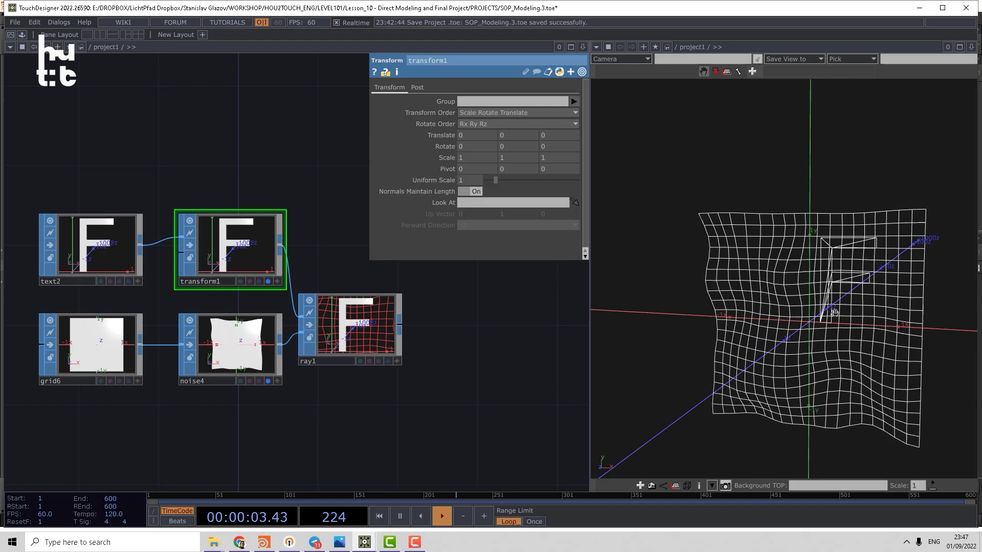
Set transform1's Z translation to 0.6 to move the letter away from the noise surface
{"action": "mouse_move", "coordinate": [559, 135]}
{"action": "middle_mouse_down"}
{"action": "mouse_move", "coordinate": [576, 125]}
{"action": "mouse_move", "coordinate": [561, 117]}
{"action": "middle_mouse_up"}
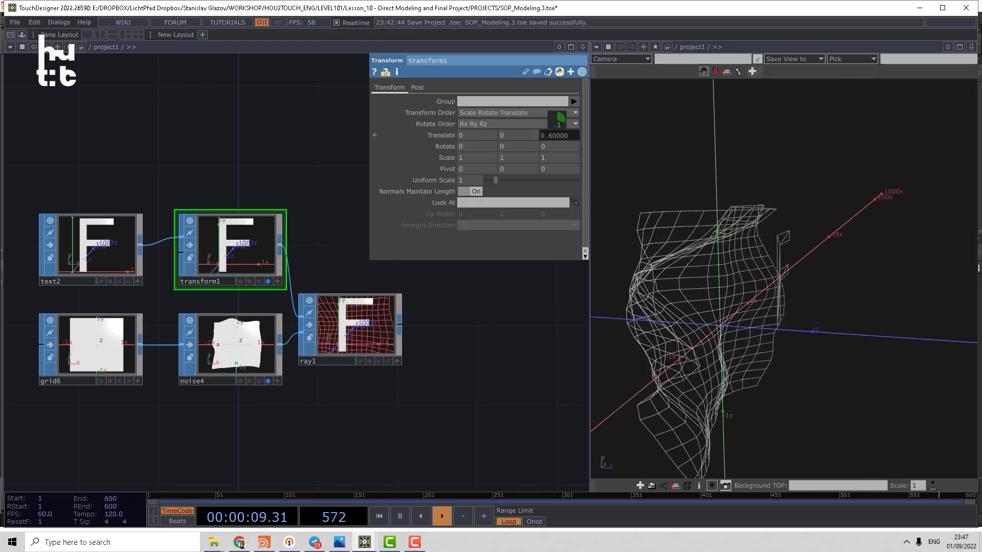
{"action": "left_click_drag", "start_coordinate": [454, 322], "coordinate": [431, 319]}
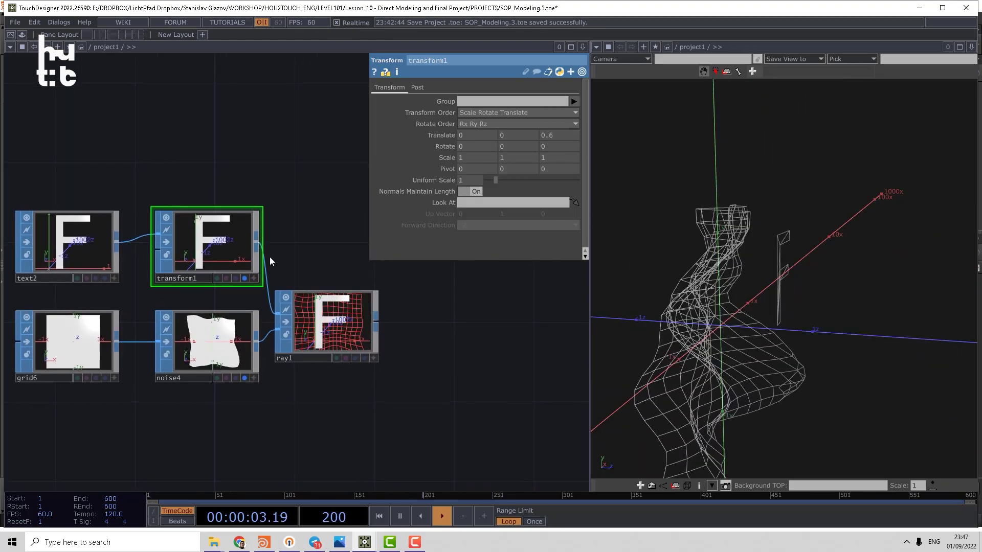
{"action": "left_click_drag", "start_coordinate": [251, 298], "coordinate": [317, 297]}
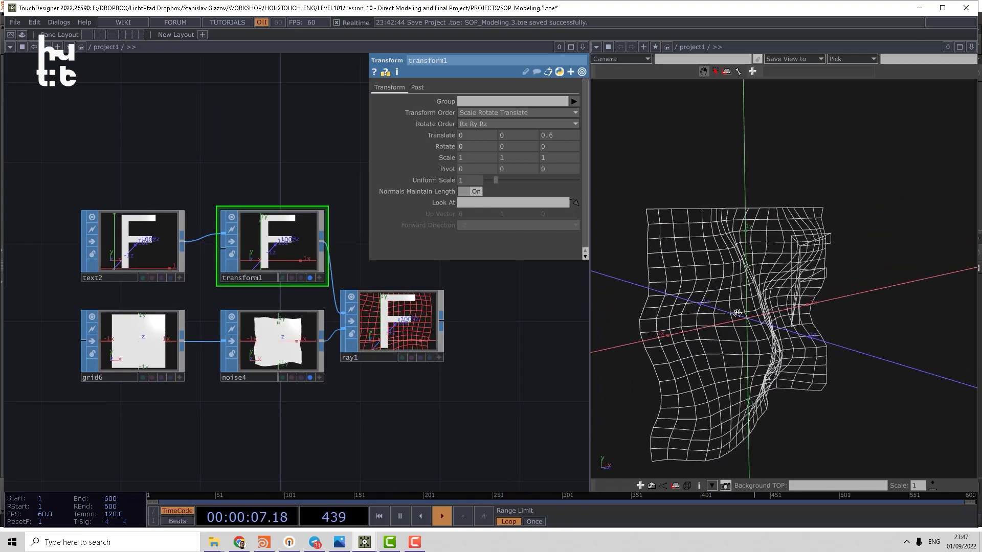
Change text2's Output to Open Polygons and check the letter's outline against the noise surface
{"action": "left_click", "coordinate": [131, 246]}
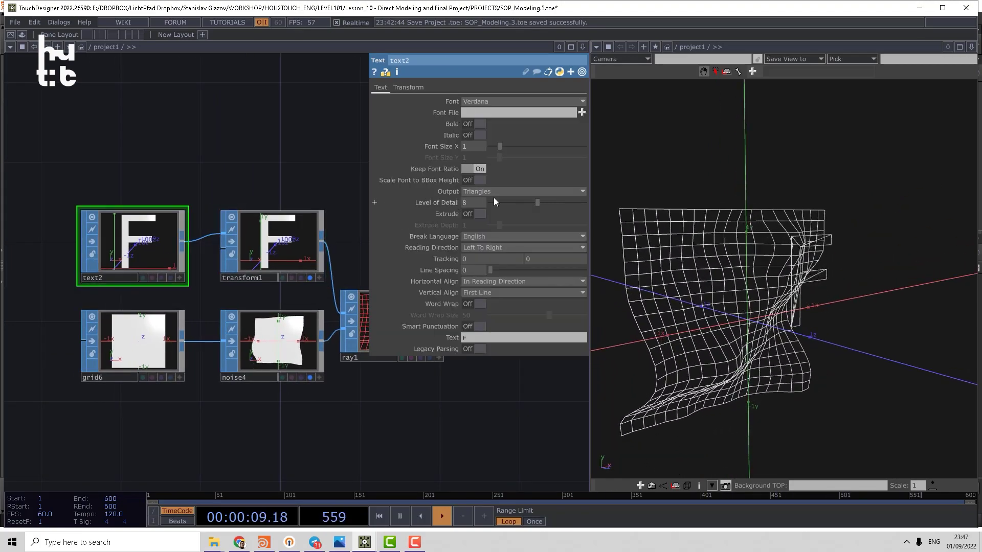
{"action": "left_click", "coordinate": [510, 194]}
{"action": "left_click", "coordinate": [496, 220]}
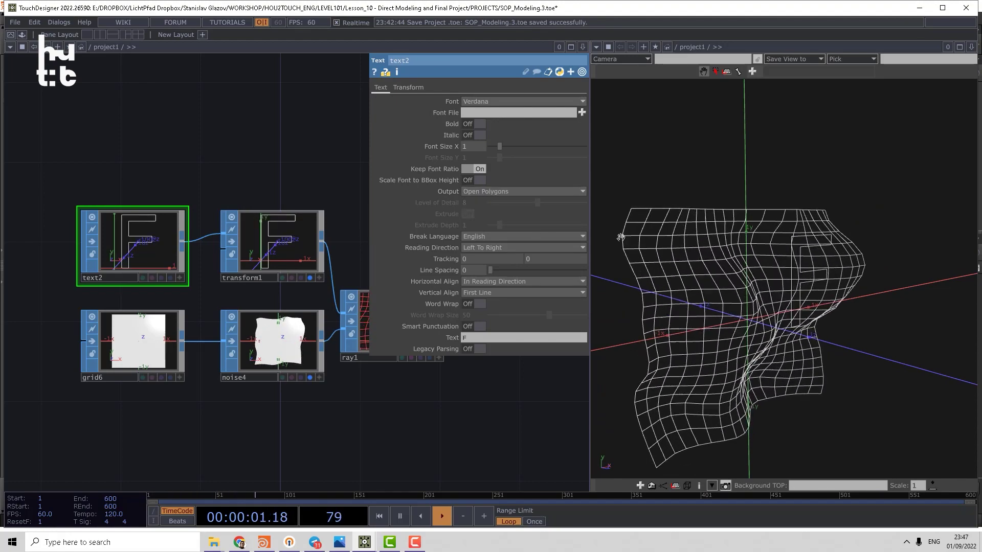
{"action": "left_click_drag", "start_coordinate": [818, 291], "coordinate": [723, 281]}
Shift text2 and transform1 aside and insert a Resample operator between transform1 and ray1
{"action": "right_click_drag", "start_coordinate": [132, 178], "coordinate": [300, 266]}
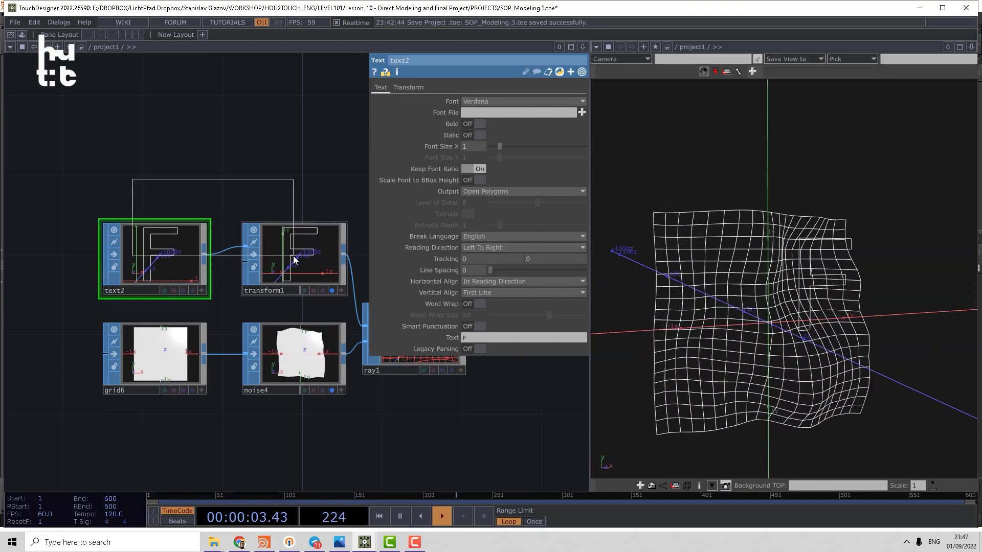
{"action": "left_click_drag", "start_coordinate": [300, 267], "coordinate": [157, 239]}
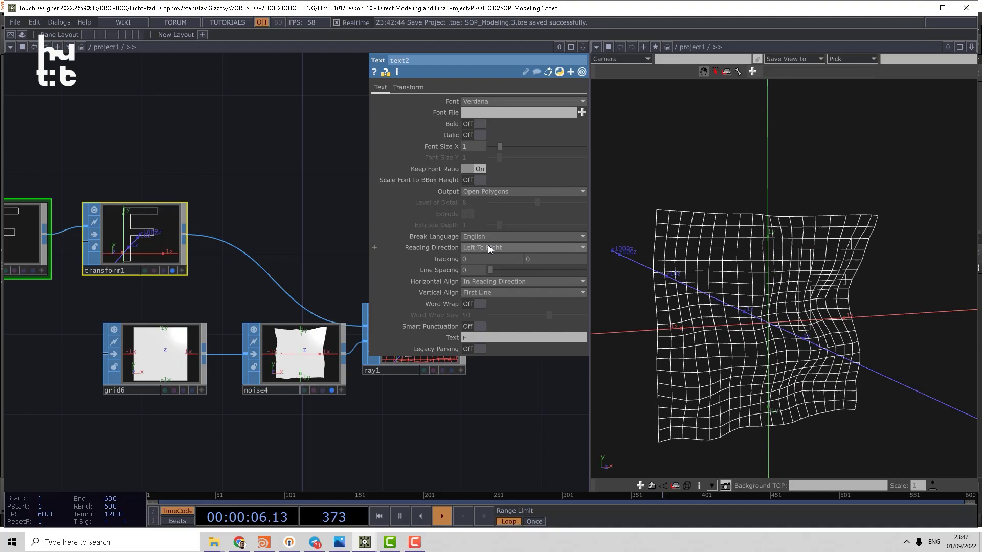
{"action": "right_click", "coordinate": [238, 234]}
{"action": "left_click", "coordinate": [243, 239]}
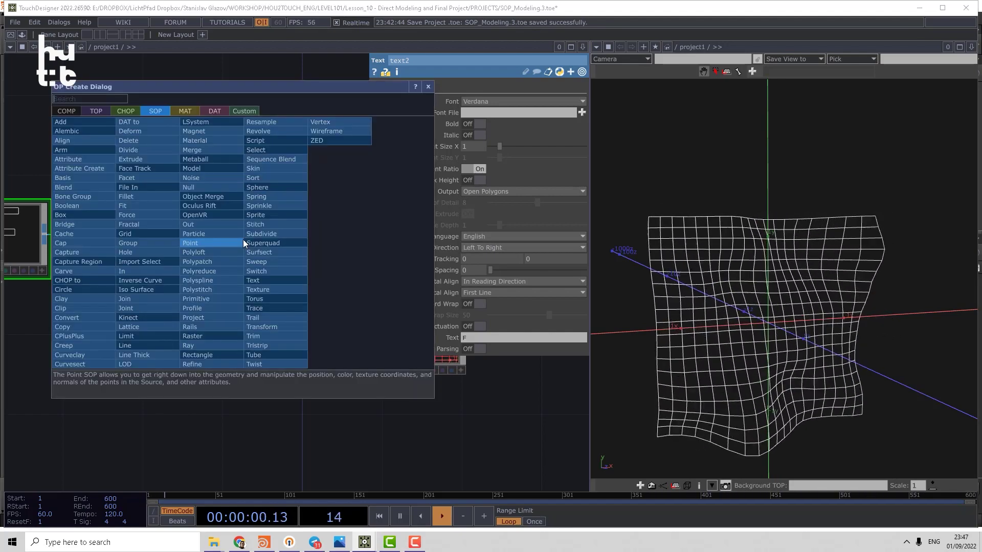
{"action": "type", "text": "re"}
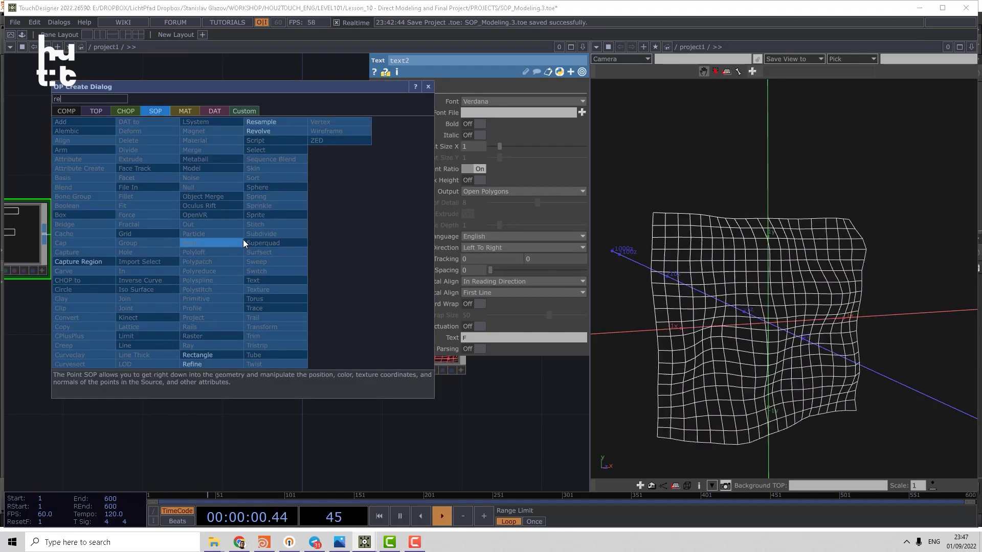
{"action": "left_click", "coordinate": [274, 122]}
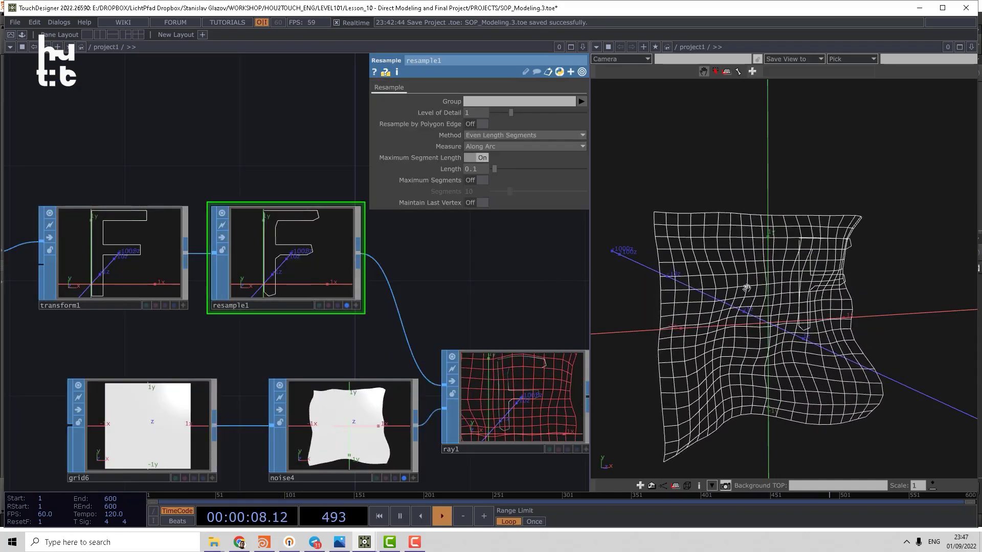
Turn on point markers for all geometry in the viewer's display options
{"action": "left_click_drag", "start_coordinate": [746, 287], "coordinate": [850, 278]}
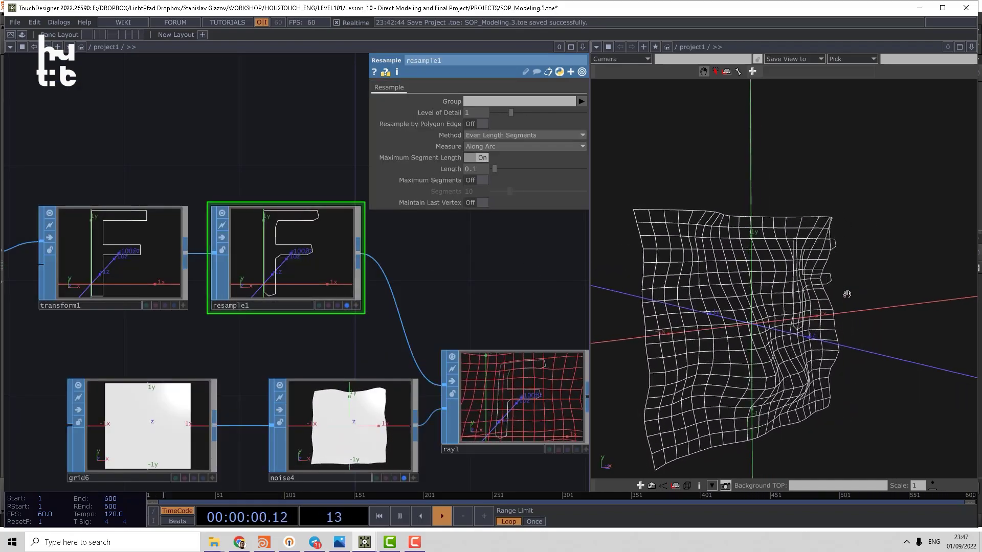
{"action": "right_click", "coordinate": [869, 261]}
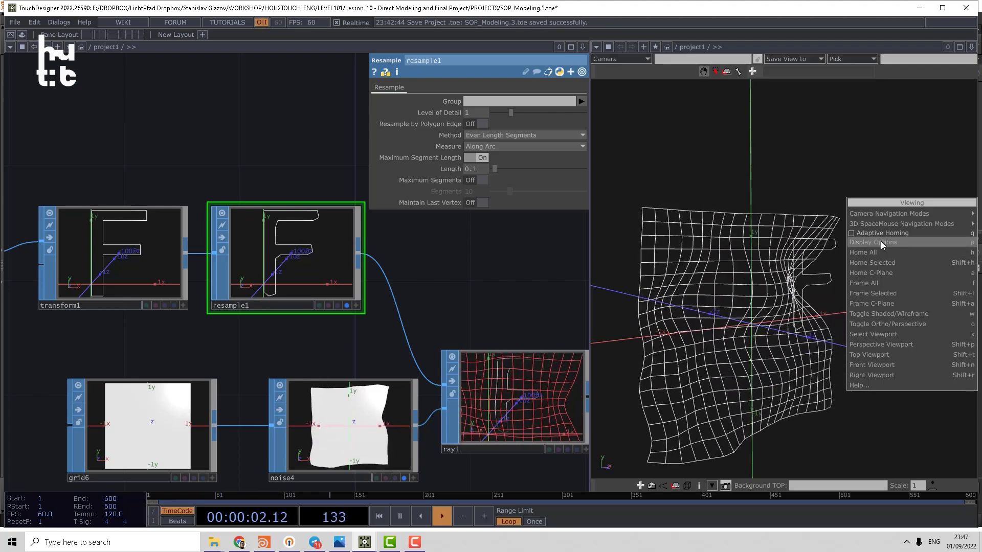
{"action": "left_click", "coordinate": [880, 241]}
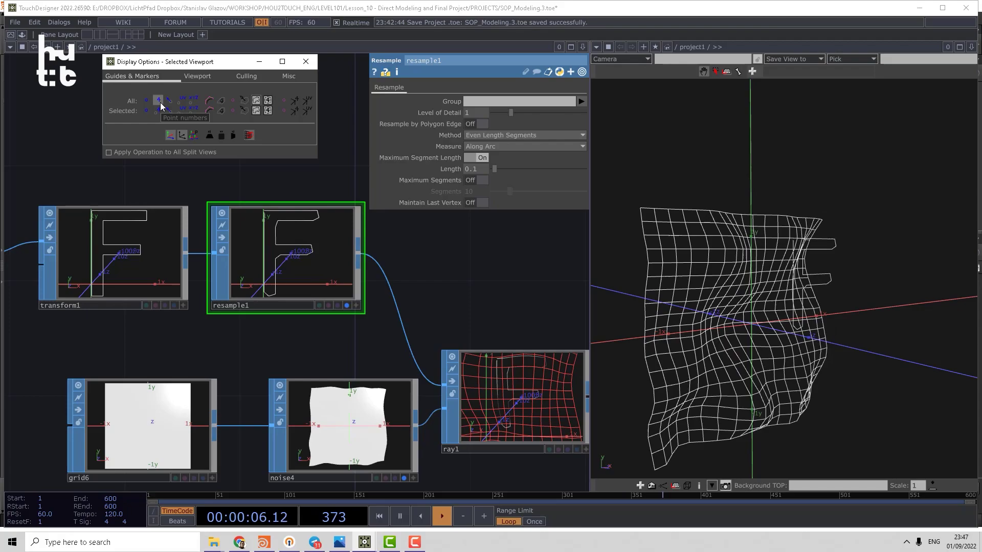
{"action": "left_click", "coordinate": [306, 61]}
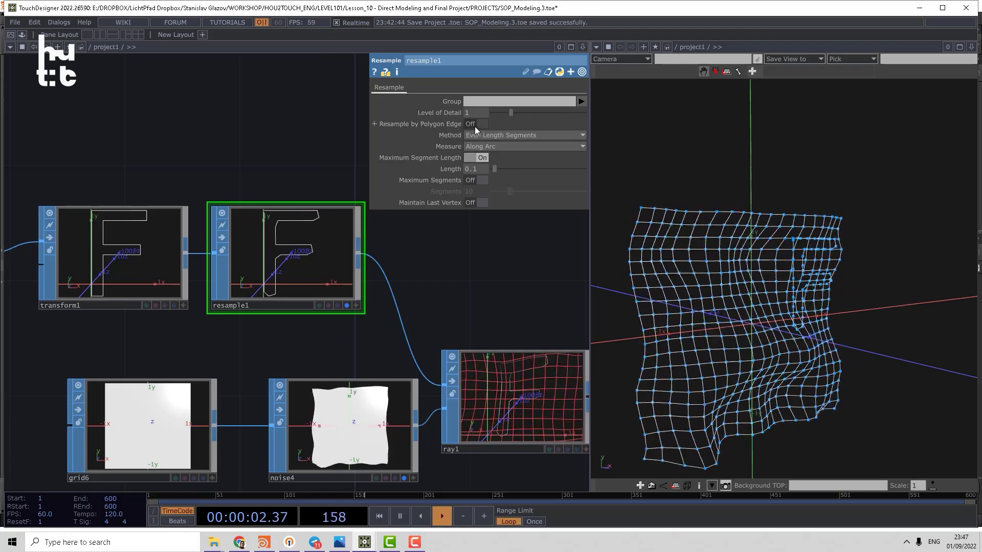
Enable Resample by Polygon Edge on resample1, set its segment Length to 0.02, and inspect the denser outline
{"action": "left_click", "coordinate": [476, 124]}
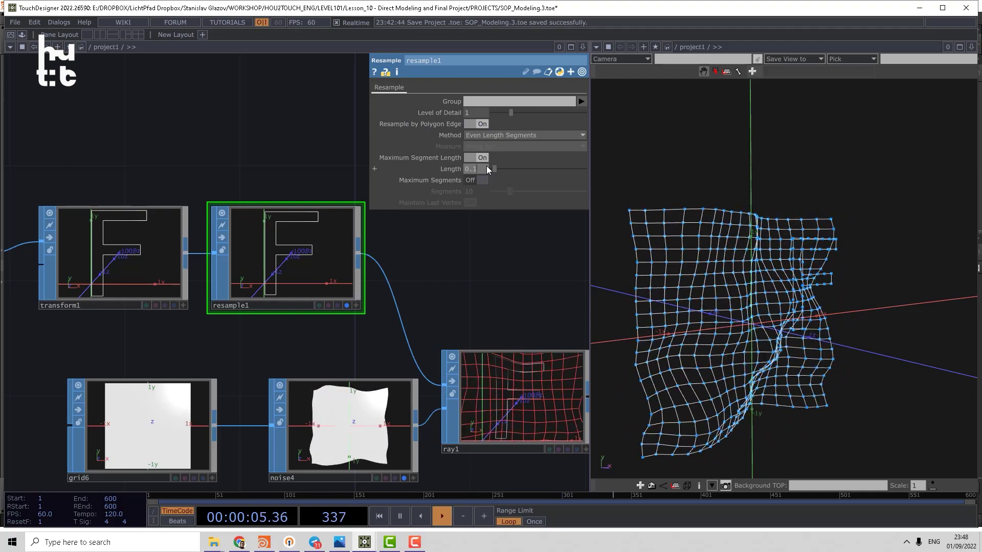
{"action": "key", "text": "BackSpace"}
{"action": "type", "text": "02"}
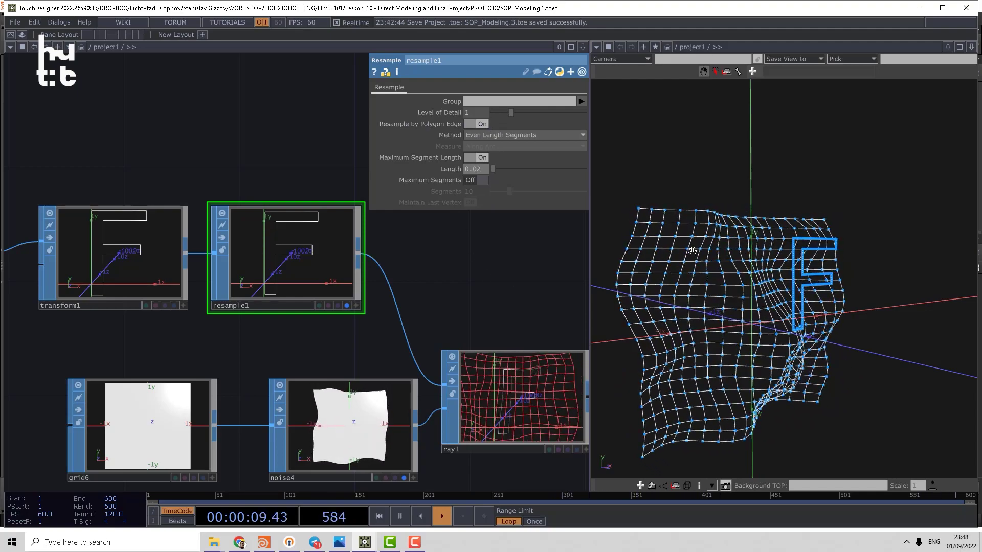
{"action": "left_click_drag", "start_coordinate": [736, 246], "coordinate": [777, 247]}
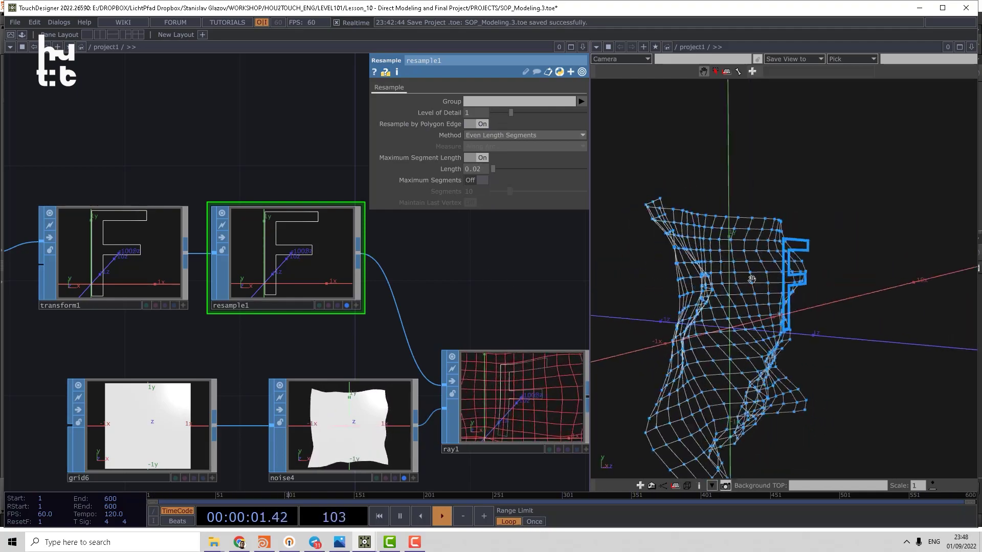
{"action": "left_click_drag", "start_coordinate": [751, 279], "coordinate": [785, 288]}
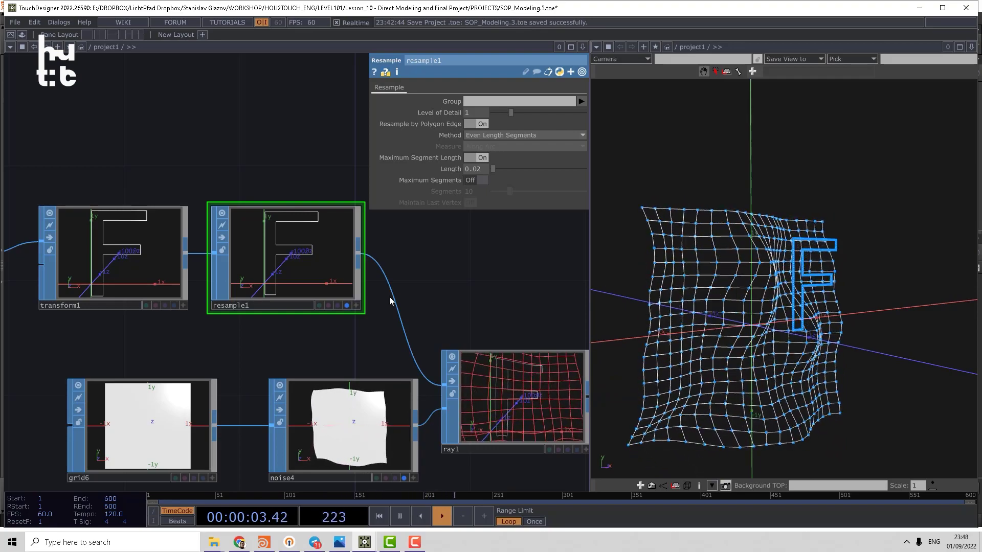
Turn on point normals for all geometry in the viewer's display options and compare the letter with the surface
{"action": "right_click", "coordinate": [819, 175]}
{"action": "left_click", "coordinate": [859, 155]}
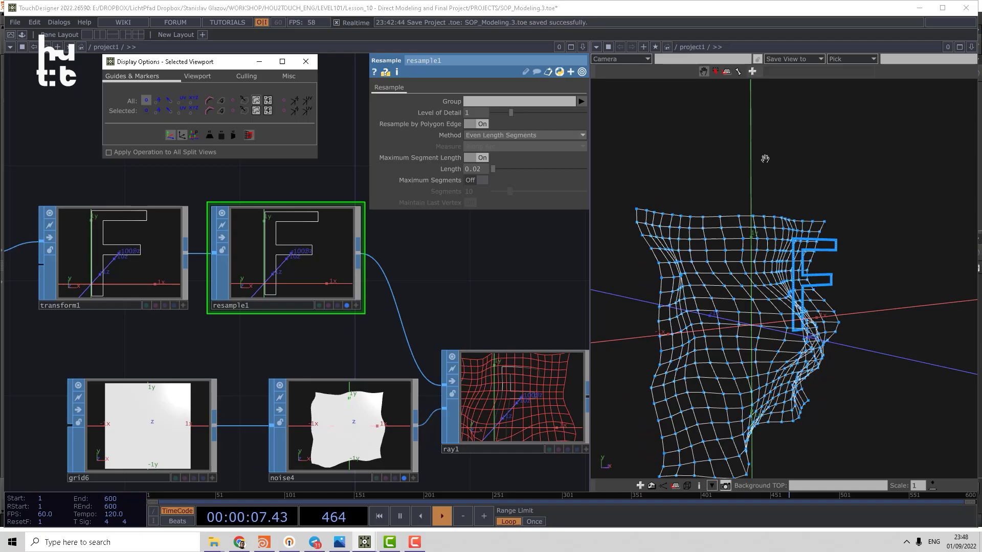
{"action": "left_click", "coordinate": [169, 100]}
{"action": "left_click_drag", "start_coordinate": [594, 194], "coordinate": [666, 222]}
{"action": "scroll", "coordinate": [452, 281], "scroll_direction": "down", "scroll_amount": 3}
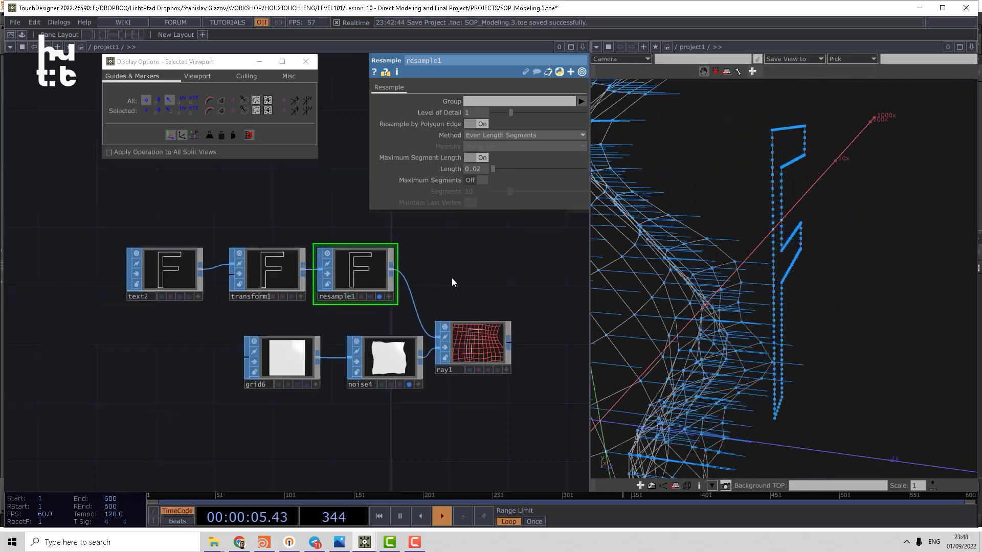
Shift the text operator chain aside and insert a Point operator between resample1 and ray1
{"action": "right_click_drag", "start_coordinate": [389, 296], "coordinate": [391, 299]}
{"action": "left_click_drag", "start_coordinate": [359, 295], "coordinate": [242, 280]}
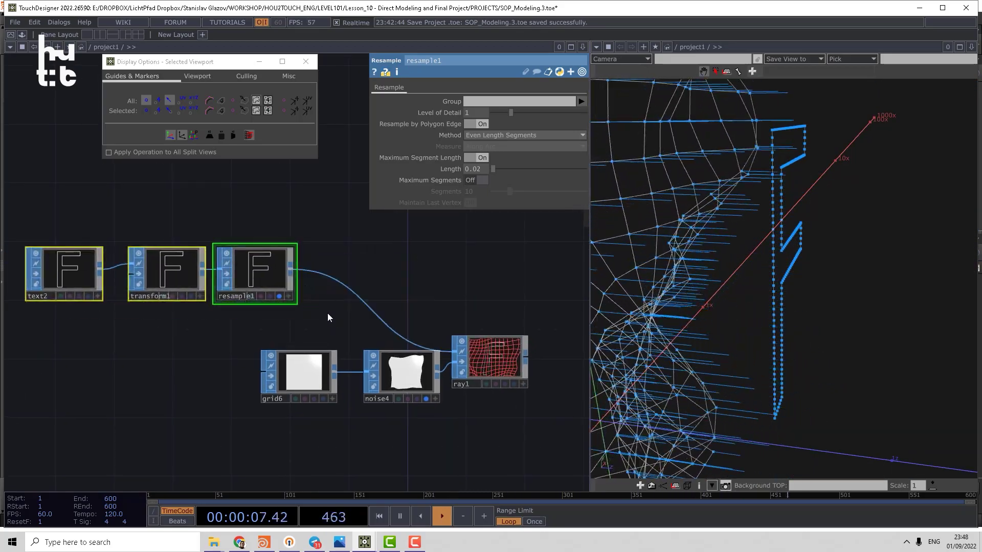
{"action": "left_click", "coordinate": [328, 313]}
{"action": "left_click", "coordinate": [279, 296]}
{"action": "right_click", "coordinate": [338, 280]}
{"action": "left_click", "coordinate": [357, 275]}
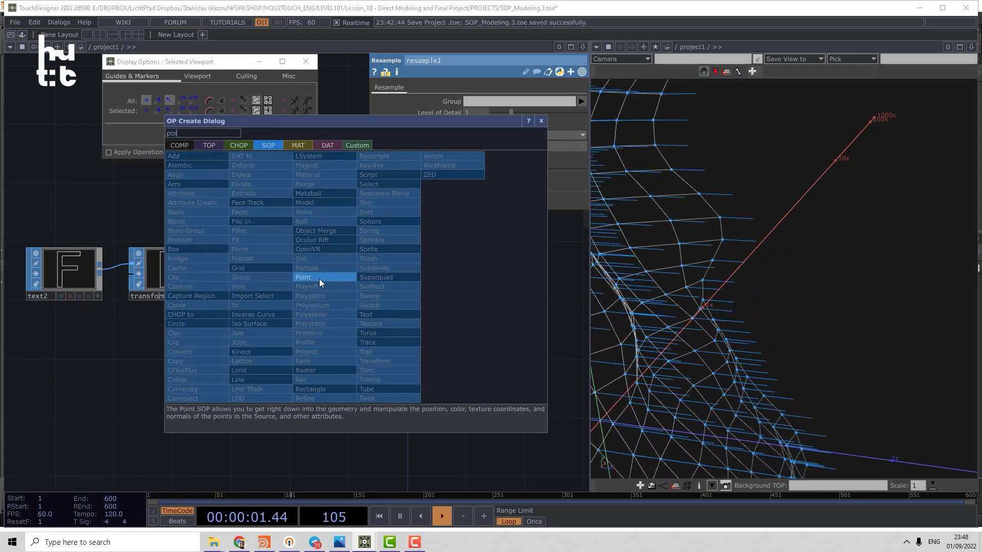
{"action": "left_click", "coordinate": [319, 278]}
{"action": "left_click", "coordinate": [355, 291]}
{"action": "left_click_drag", "start_coordinate": [307, 196], "coordinate": [294, 209]}
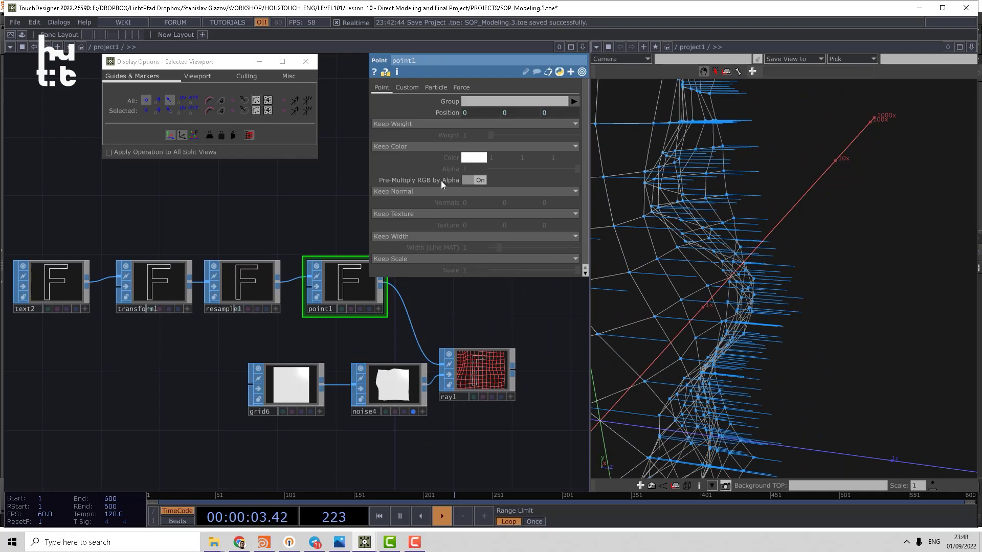
Set point1 to Add Normal, delete the normal expressions, enter normals of 0, 0, 1 and display point1
{"action": "left_click", "coordinate": [412, 193]}
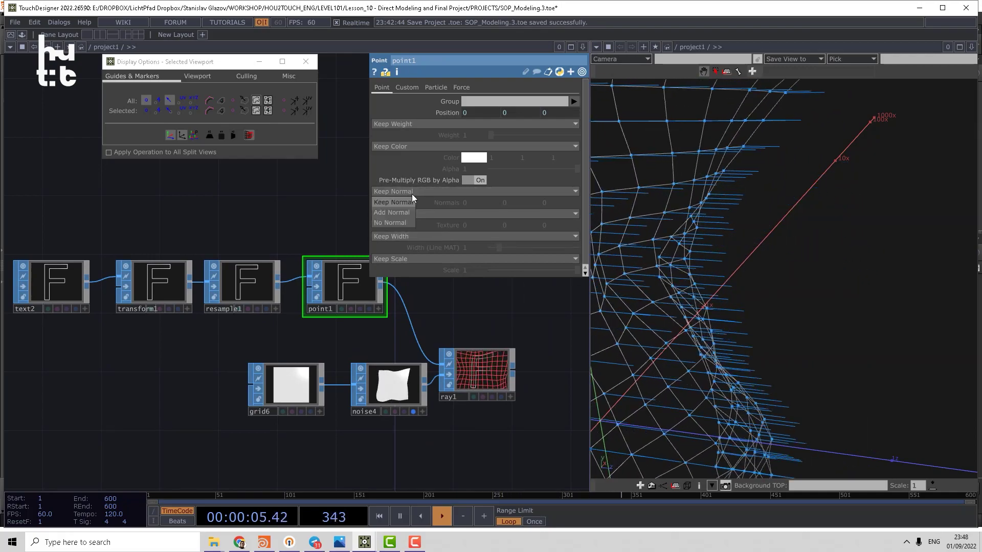
{"action": "left_click", "coordinate": [405, 213]}
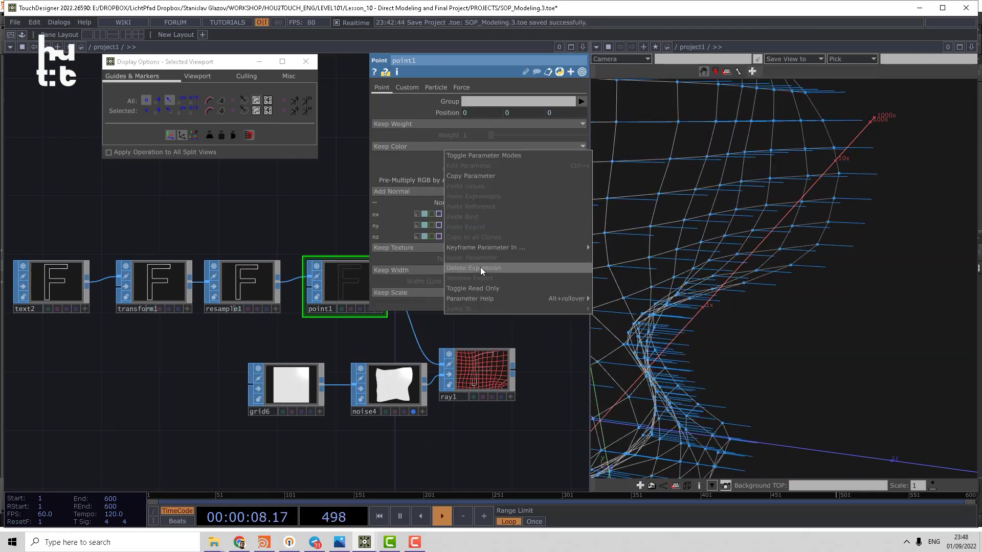
{"action": "left_click", "coordinate": [480, 266]}
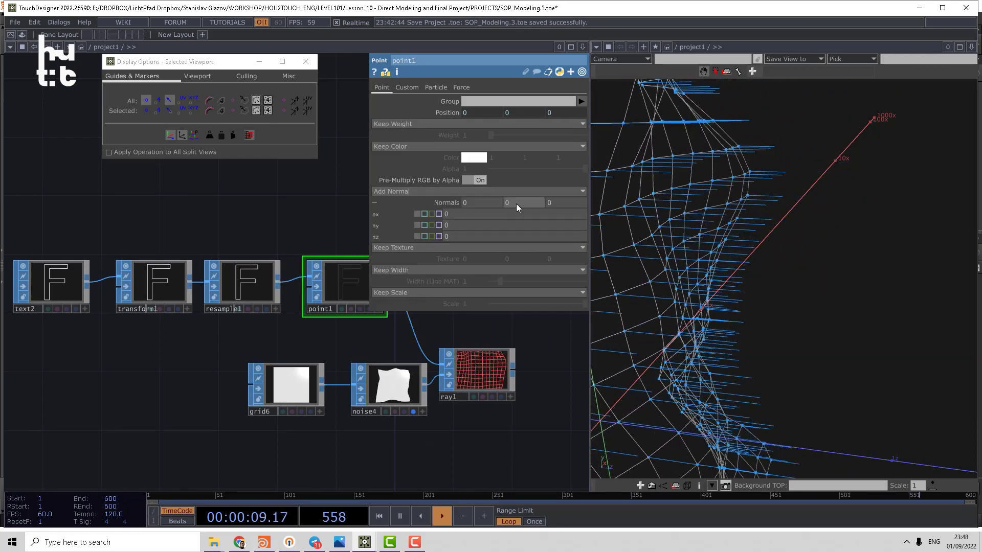
{"action": "left_click", "coordinate": [565, 204]}
{"action": "type", "text": "1"}
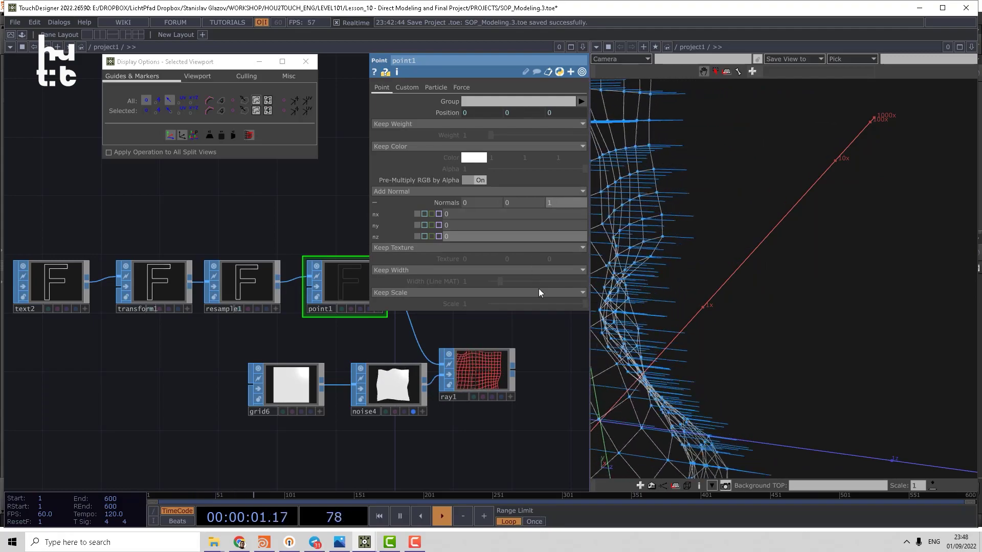
{"action": "key", "text": "Return"}
{"action": "left_click_drag", "start_coordinate": [385, 332], "coordinate": [338, 336]}
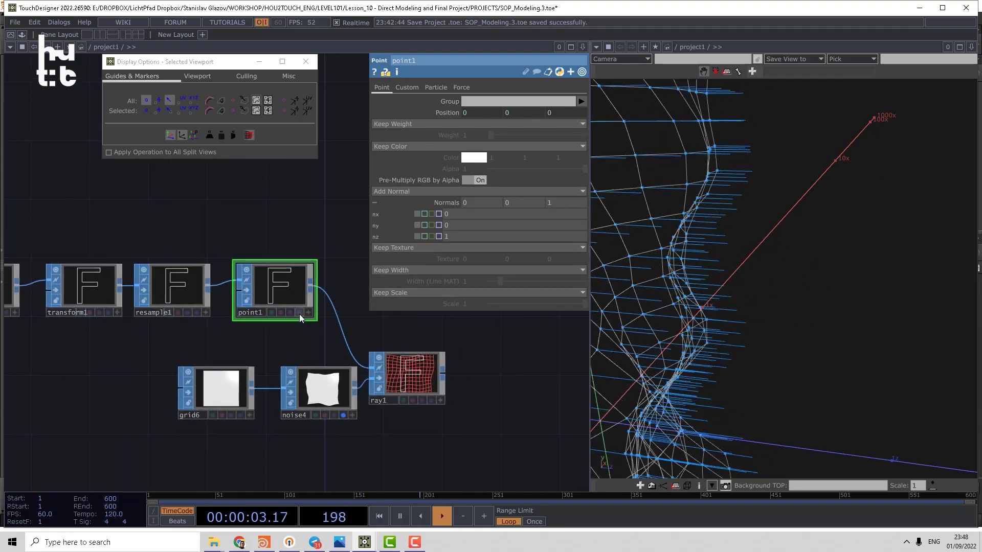
{"action": "left_click", "coordinate": [299, 313]}
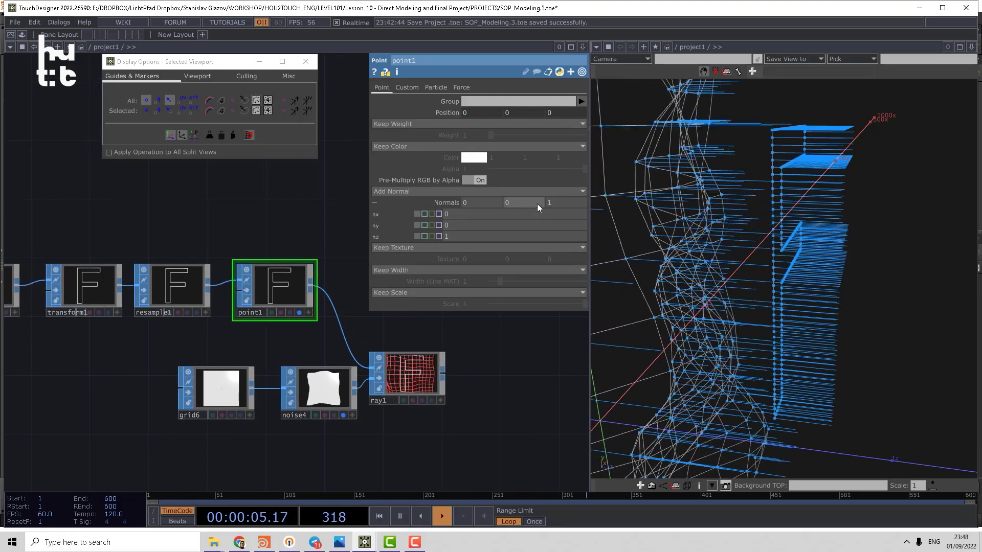
Reverse point1's normal direction by setting nz to -1
{"action": "left_click", "coordinate": [511, 236]}
{"action": "type", "text": "-1"}
{"action": "key", "text": "Return"}
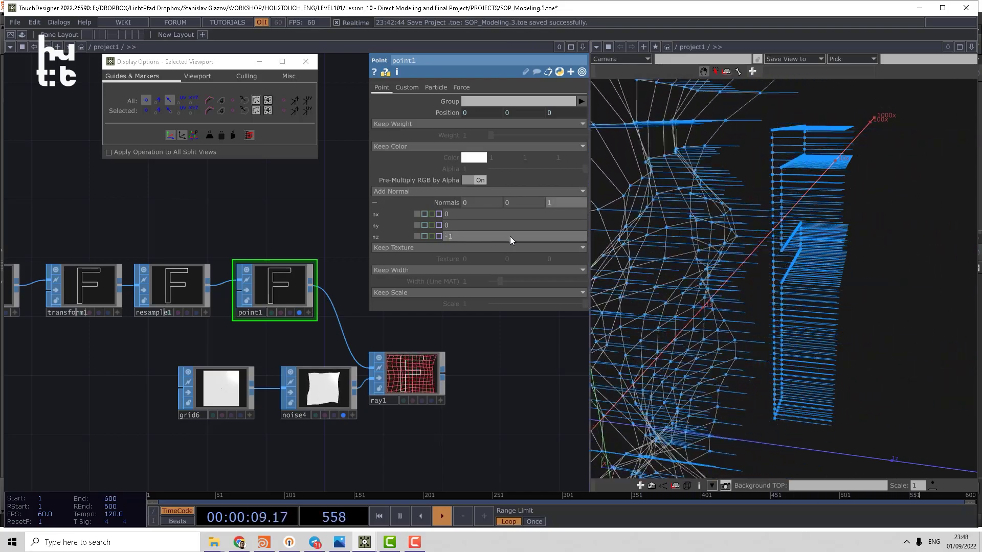
Display the ray1 projection and show the noise4 surface again to compare the projected letter with it
{"action": "left_click", "coordinate": [378, 381]}
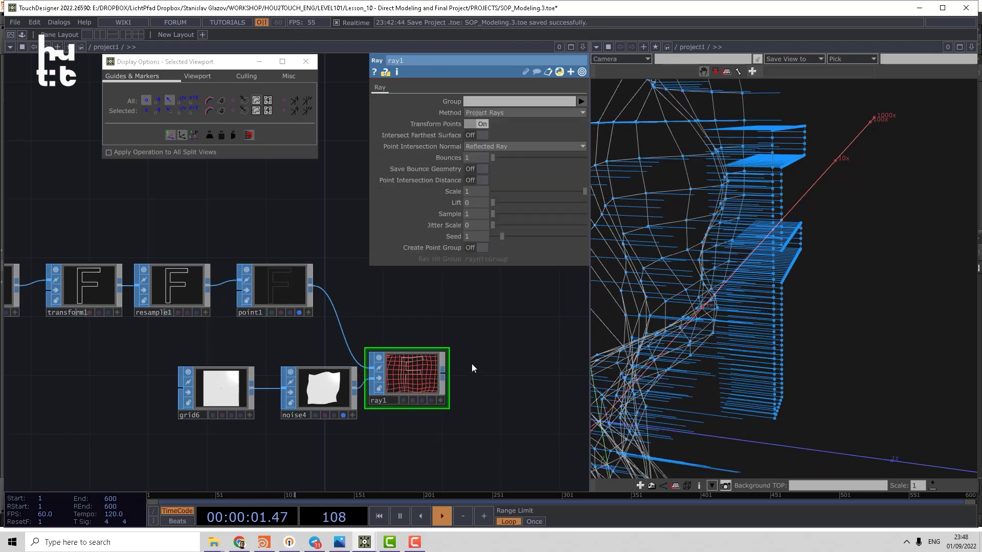
{"action": "left_click", "coordinate": [431, 400]}
{"action": "left_click_drag", "start_coordinate": [833, 316], "coordinate": [609, 307]}
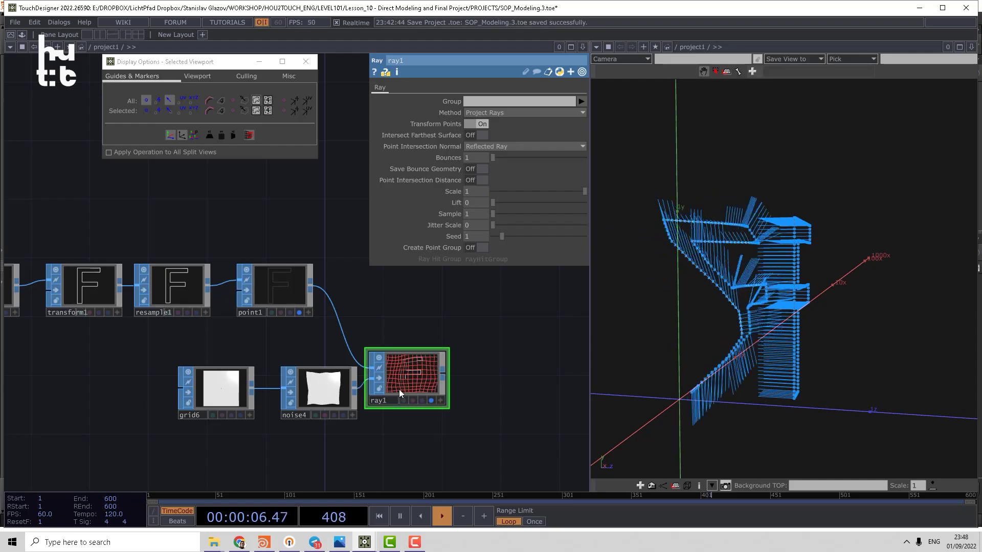
{"action": "left_click", "coordinate": [343, 415]}
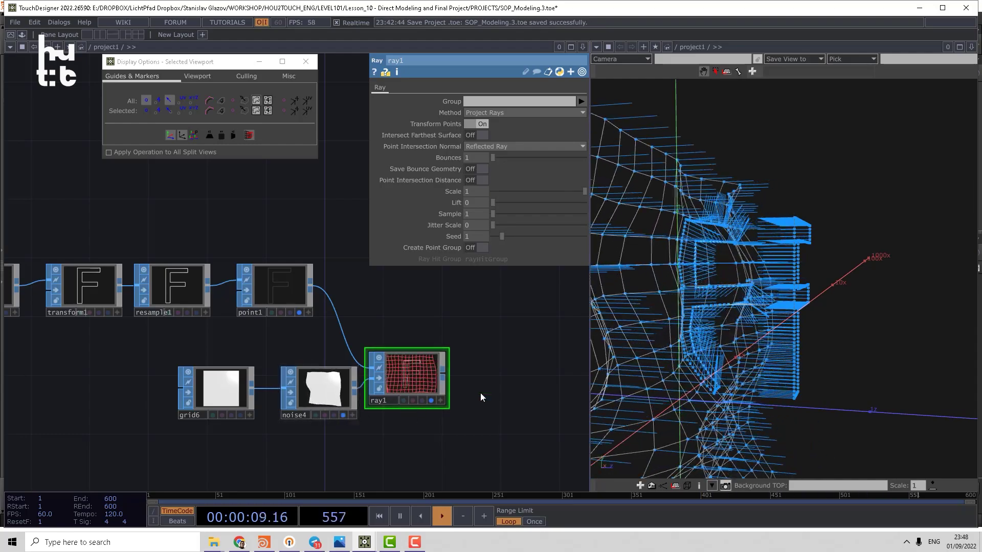
{"action": "left_click_drag", "start_coordinate": [732, 345], "coordinate": [704, 348]}
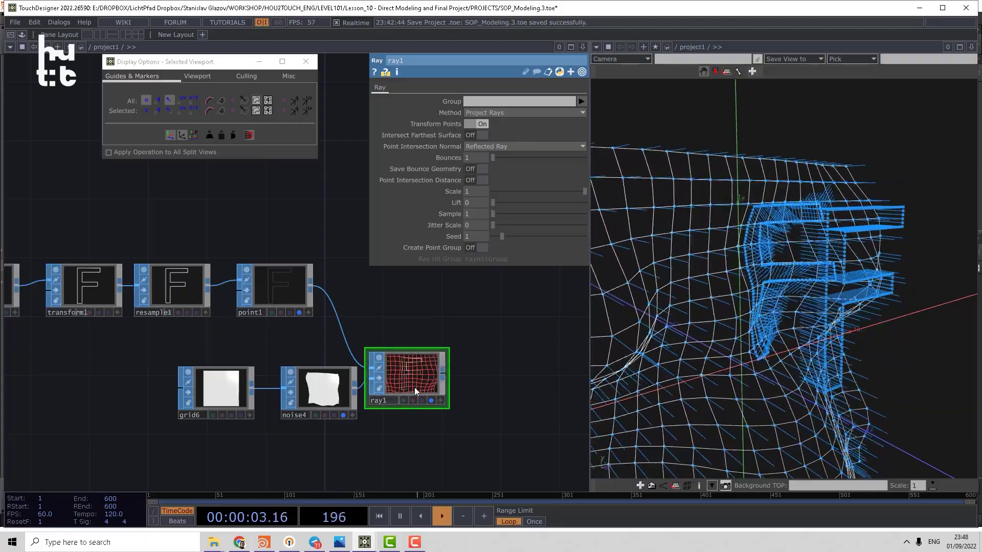
Rearrange grid6, noise4 and ray1 into a compact layout beneath and beside the point1 chain
{"action": "left_click_drag", "start_coordinate": [435, 378], "coordinate": [449, 350]}
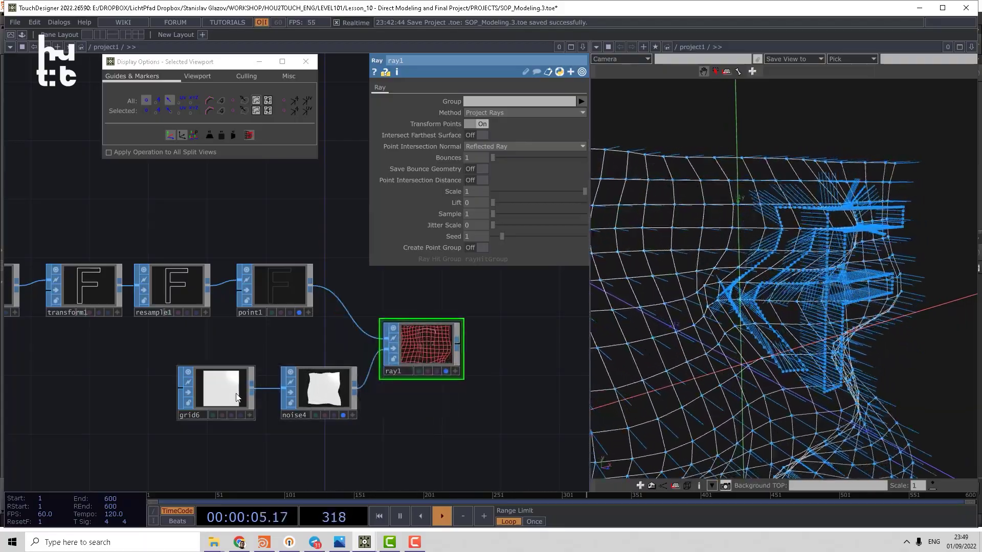
{"action": "left_click_drag", "start_coordinate": [236, 398], "coordinate": [178, 369]}
{"action": "left_click_drag", "start_coordinate": [297, 392], "coordinate": [252, 362]}
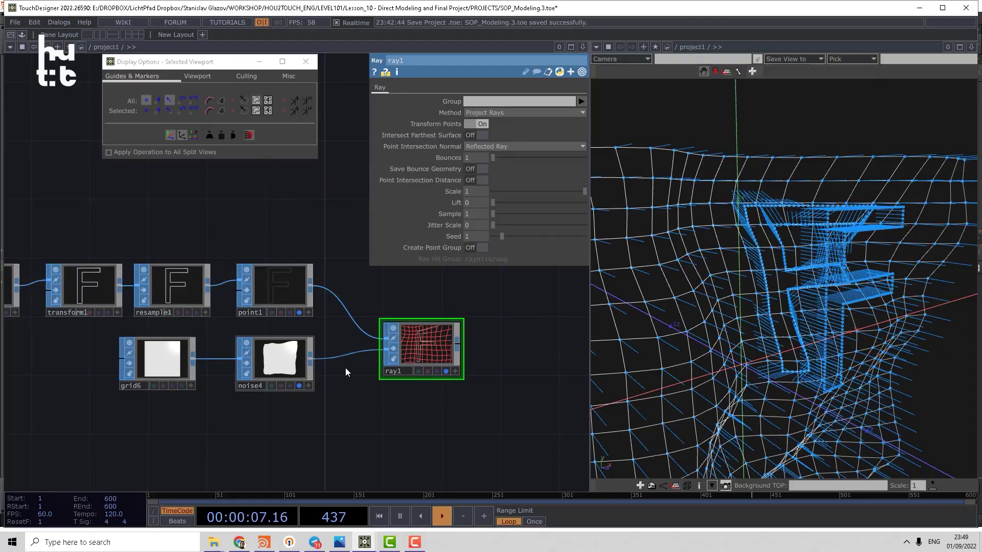
{"action": "left_click_drag", "start_coordinate": [393, 366], "coordinate": [350, 336]}
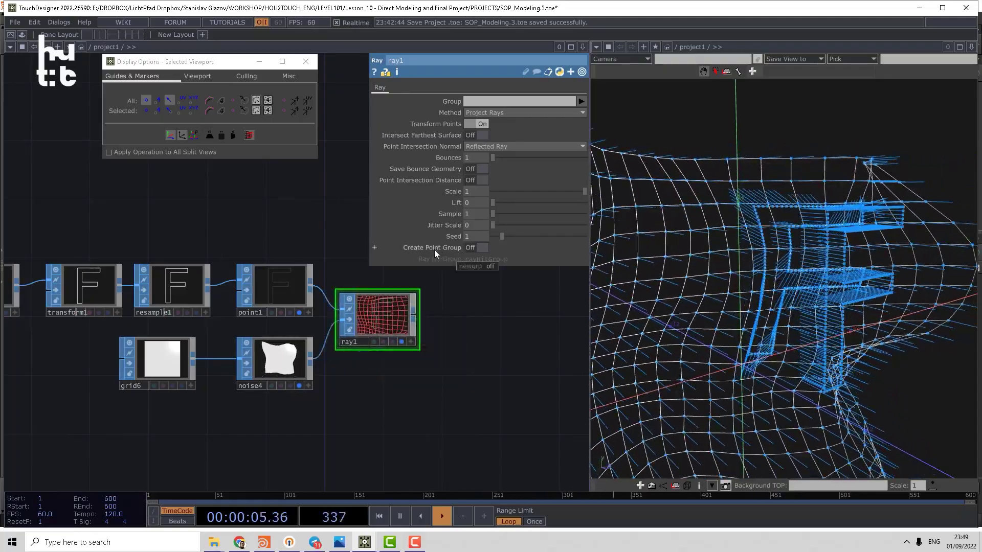
On ray1, enable point group creation, bounce geometry and intersection distance, set Lift 0.122, Sample 35 and Jitter Scale 0.15, and inspect the operator's info
{"action": "left_click", "coordinate": [471, 250]}
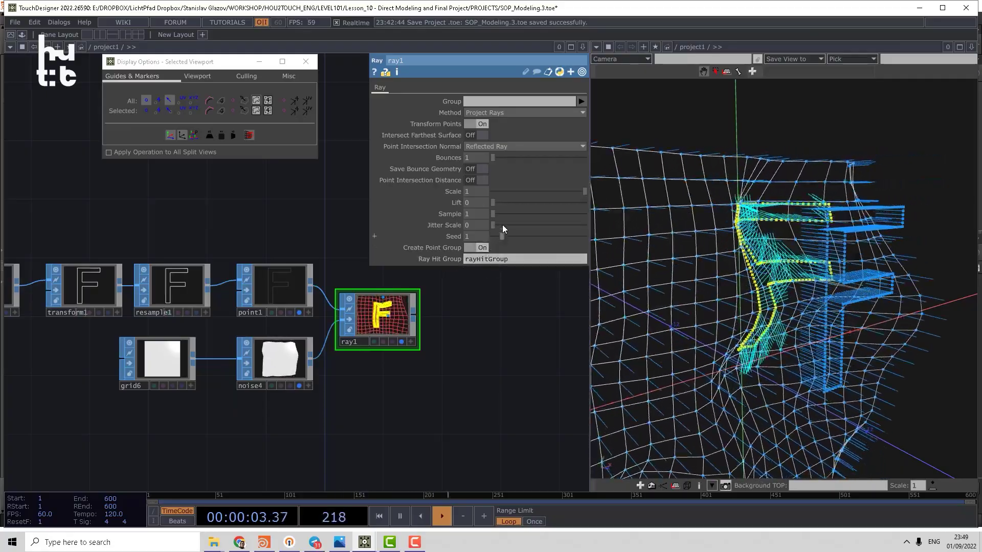
{"action": "left_click_drag", "start_coordinate": [492, 202], "coordinate": [510, 225]}
{"action": "left_click", "coordinate": [480, 169]}
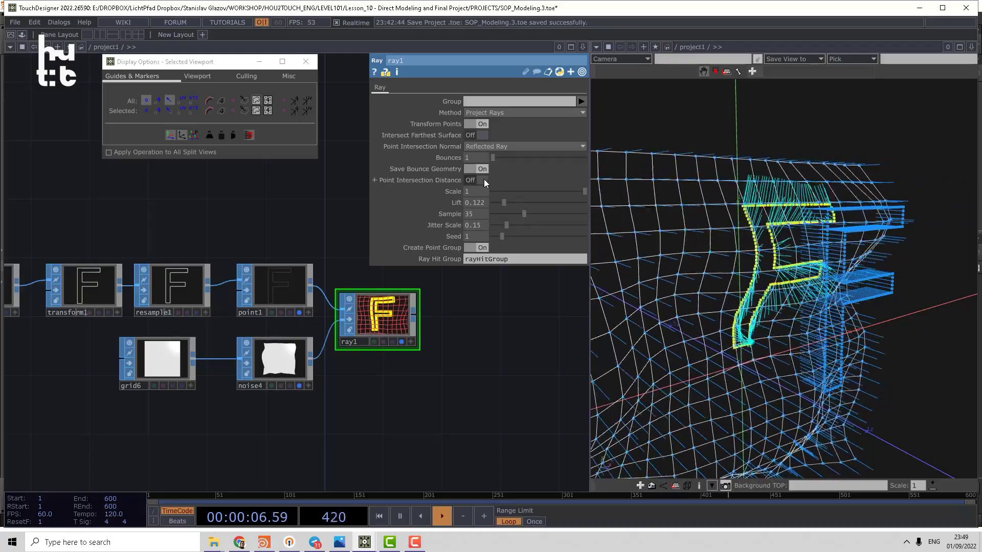
{"action": "left_click", "coordinate": [484, 180]}
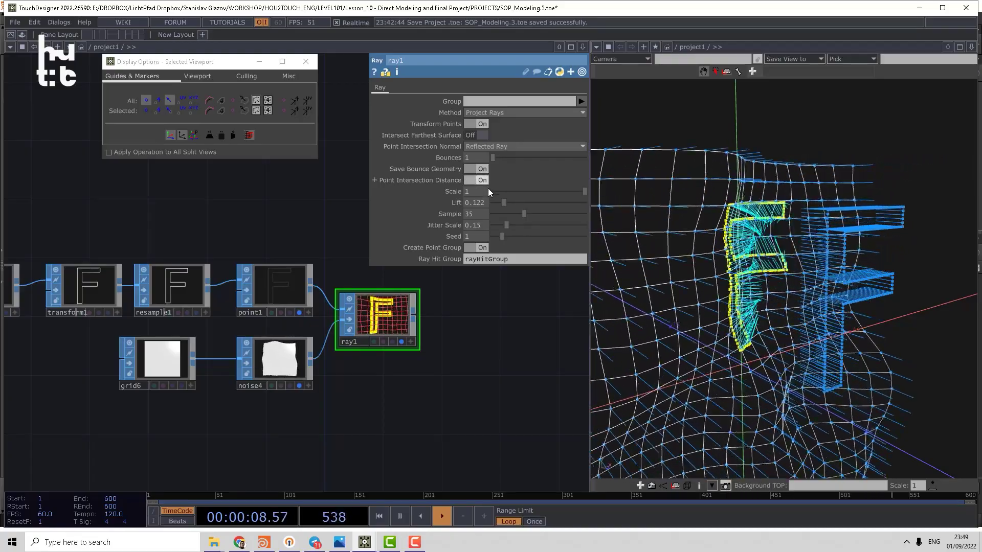
{"action": "middle_click_drag", "start_coordinate": [393, 318], "coordinate": [542, 414]}
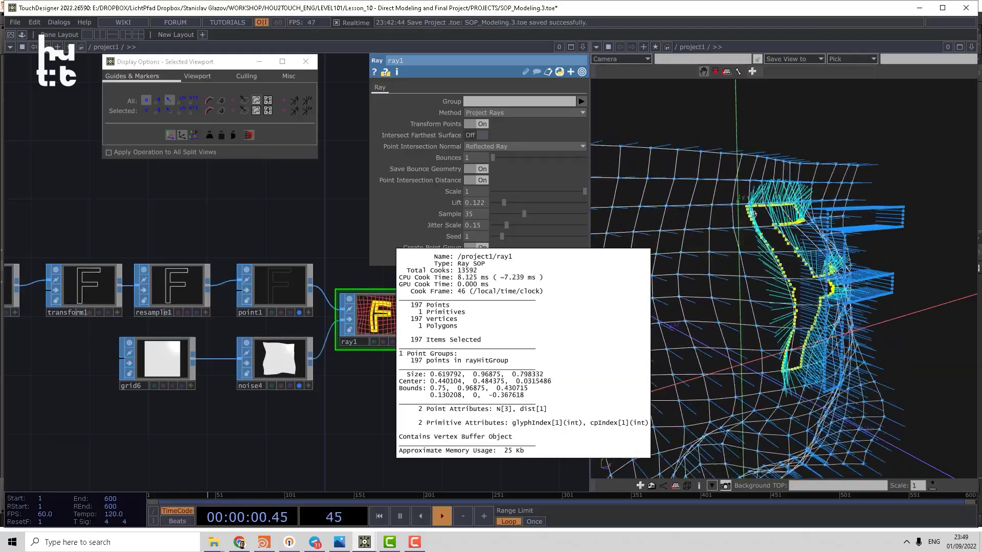
{"action": "left_click", "coordinate": [370, 409]}
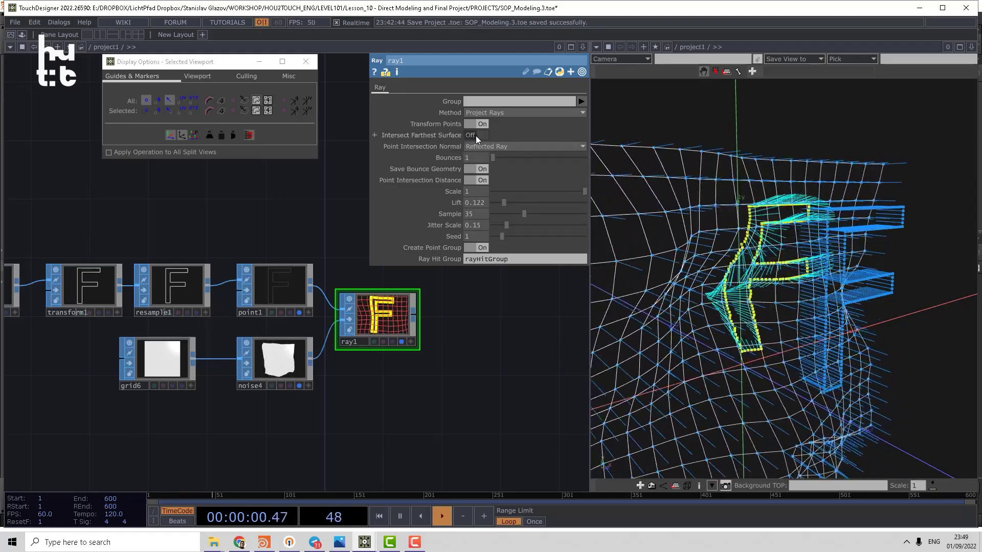
Try the Minimum Distance method on ray1 and return it to Project Rays
{"action": "left_click", "coordinate": [511, 111]}
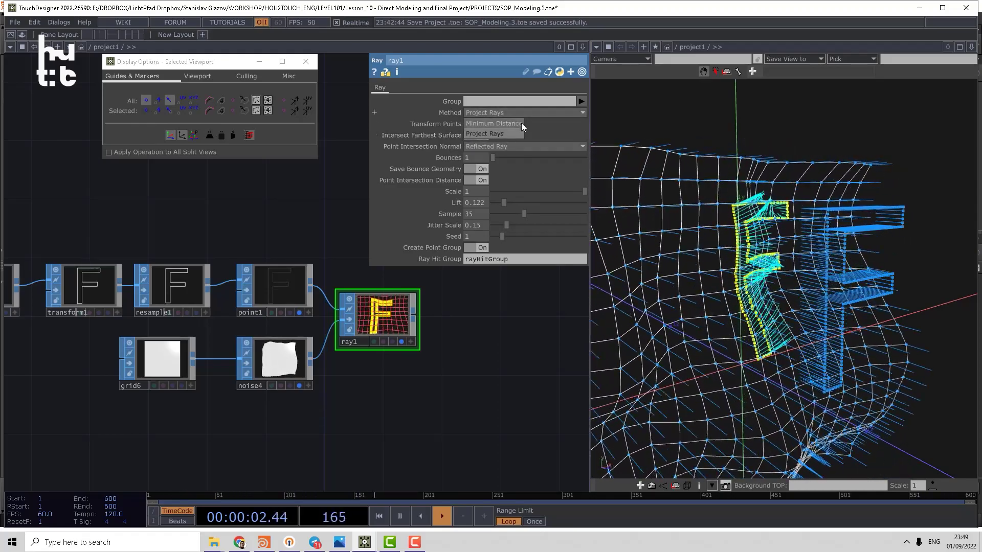
{"action": "left_click", "coordinate": [512, 123]}
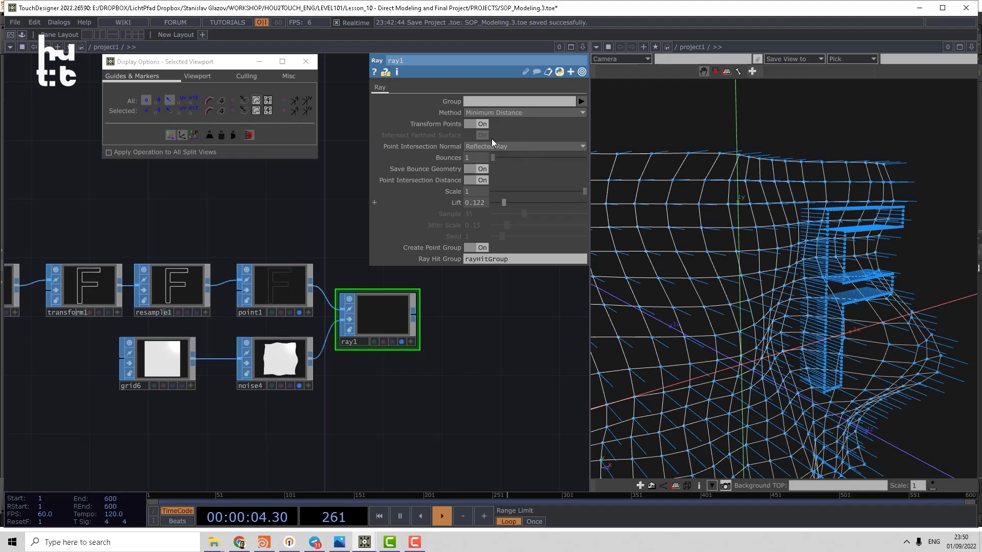
{"action": "left_click", "coordinate": [503, 114]}
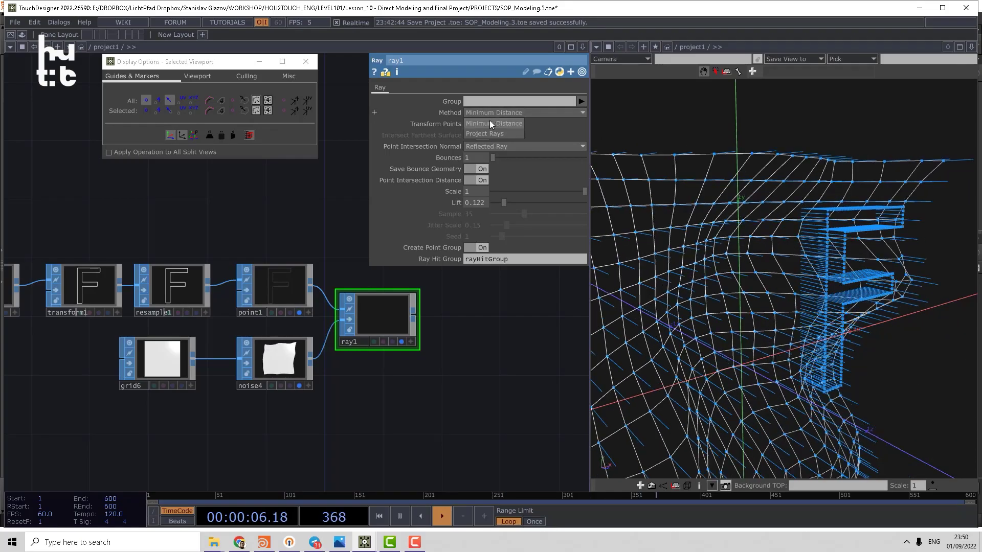
{"action": "left_click", "coordinate": [489, 132]}
{"action": "left_click_drag", "start_coordinate": [424, 347], "coordinate": [396, 344]}
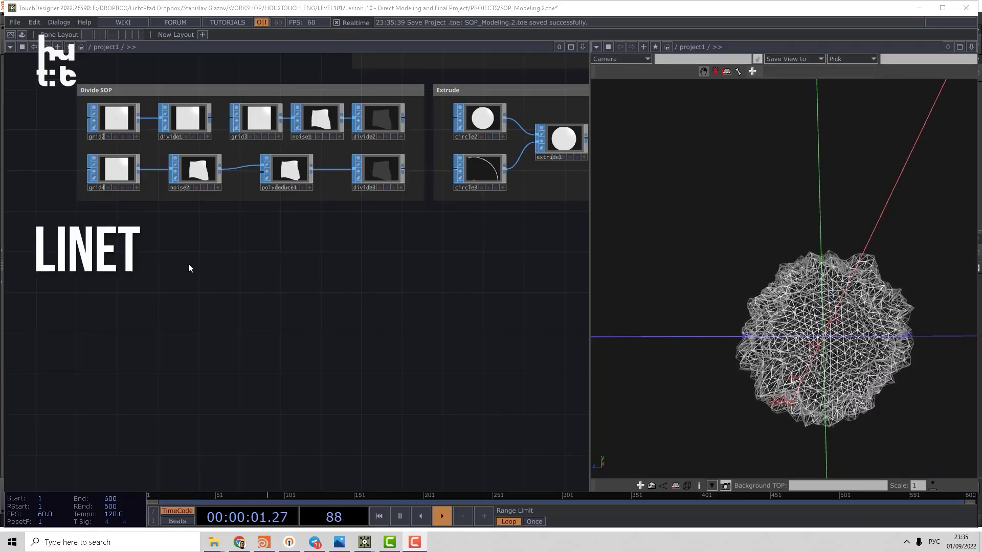
Add a Circle SOP in the empty area below the Divide SOP group and set its arc type to Open Arc
{"action": "key", "text": "Tab"}
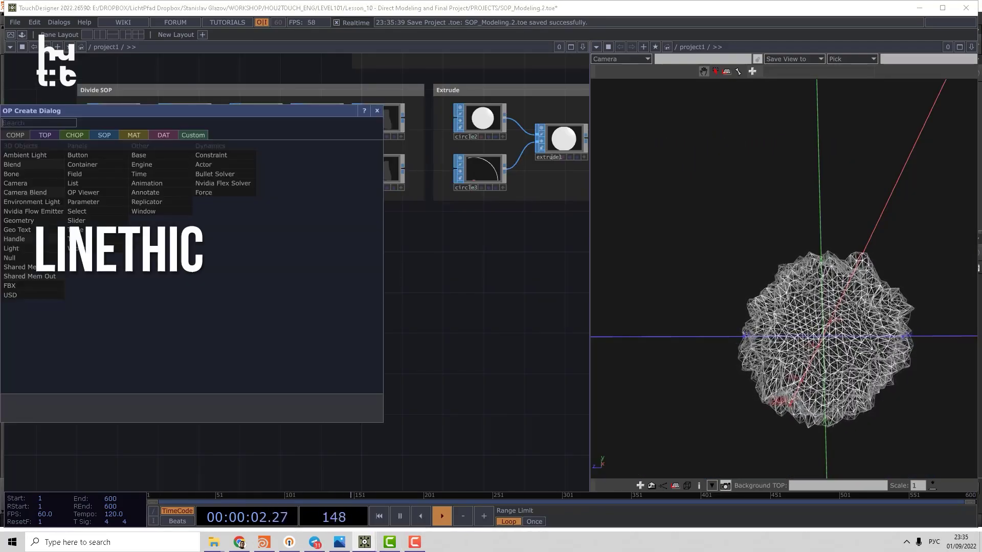
{"action": "left_click", "coordinate": [102, 135]}
{"action": "type", "text": "d"}
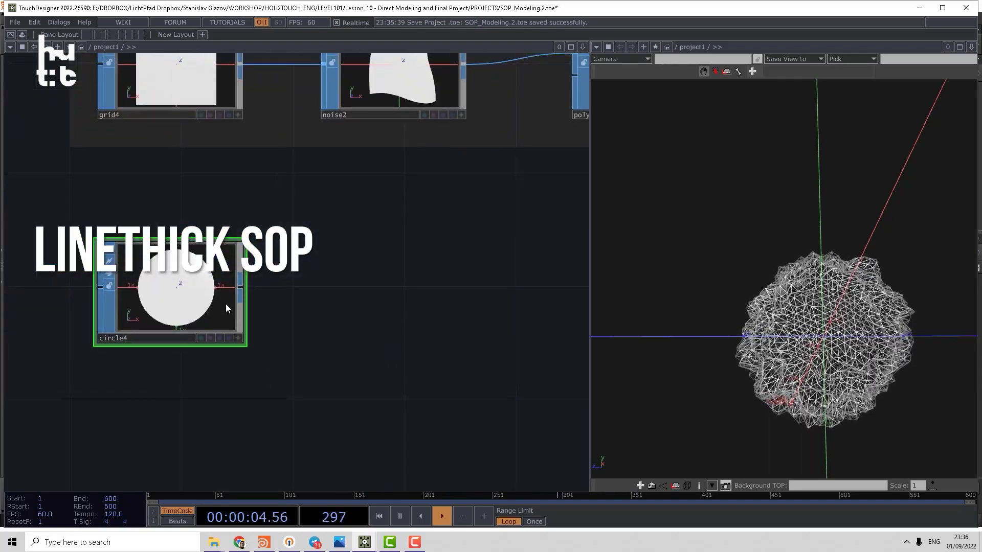
{"action": "key", "text": "p"}
{"action": "left_click", "coordinate": [464, 228]}
{"action": "left_click", "coordinate": [465, 241]}
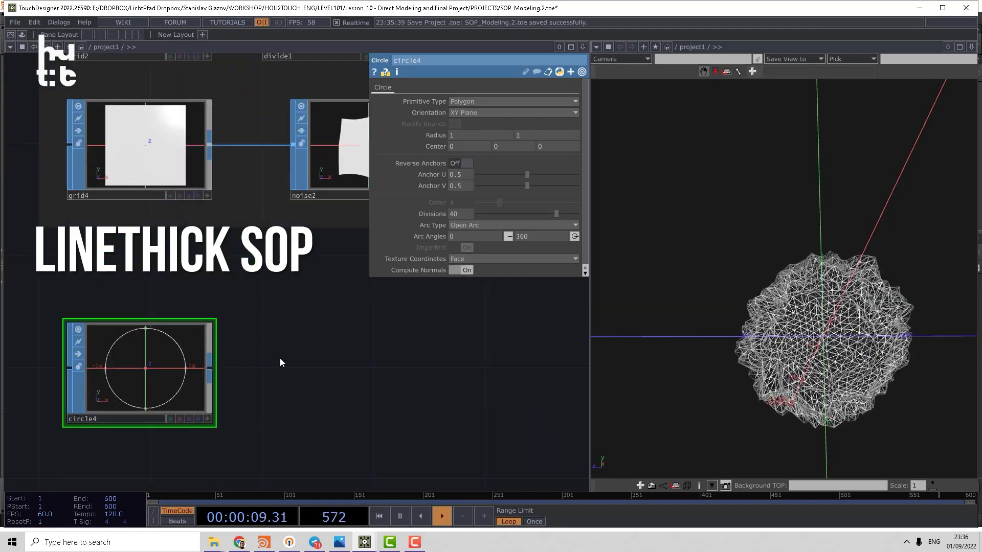
Add a Line Thick SOP beside circle4 and connect the circle to its input
{"action": "key", "text": "Tab"}
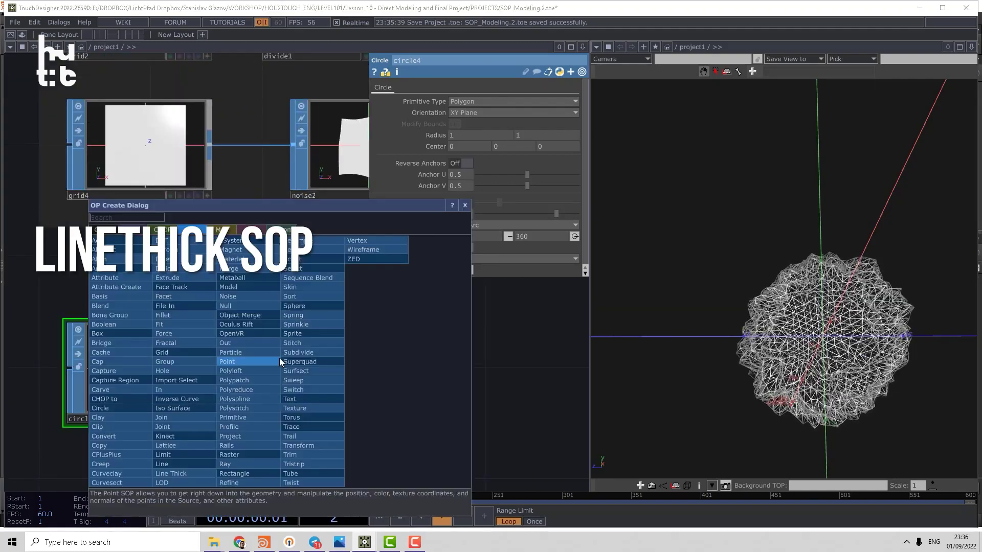
{"action": "left_click", "coordinate": [177, 471]}
{"action": "left_click", "coordinate": [309, 376]}
{"action": "left_click_drag", "start_coordinate": [210, 368], "coordinate": [236, 367]}
{"action": "left_click_drag", "start_coordinate": [419, 375], "coordinate": [439, 360]}
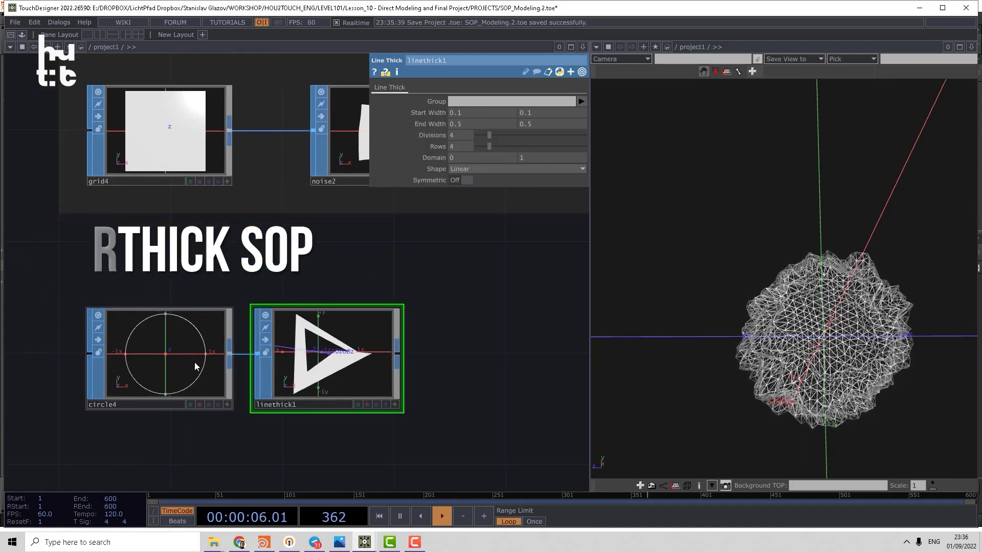
Set linethick1 to 14 divisions and 5 rows and show it as a wireframe
{"action": "left_click_drag", "start_coordinate": [445, 201], "coordinate": [481, 196]}
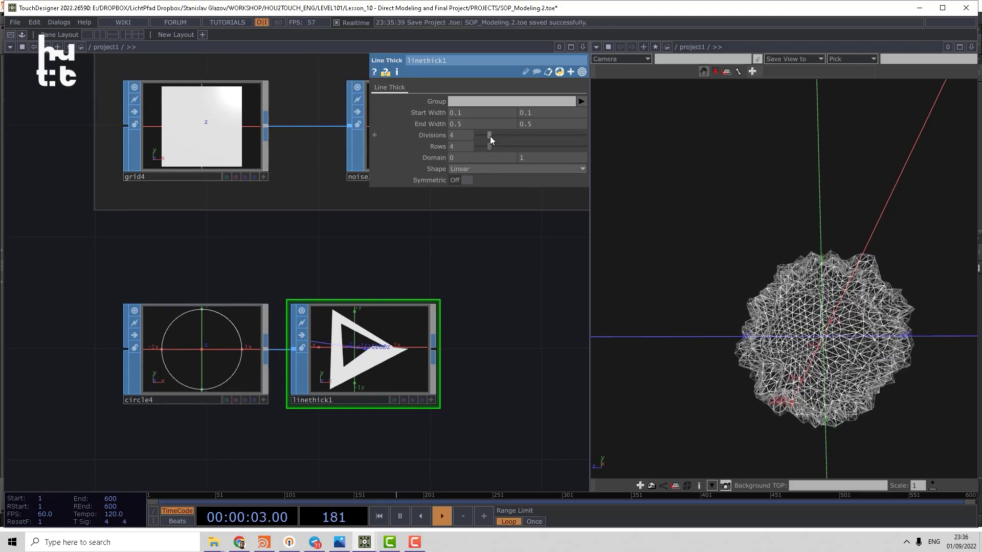
{"action": "left_click_drag", "start_coordinate": [490, 136], "coordinate": [525, 146]}
{"action": "scroll", "coordinate": [448, 318], "scroll_direction": "up", "scroll_amount": 4}
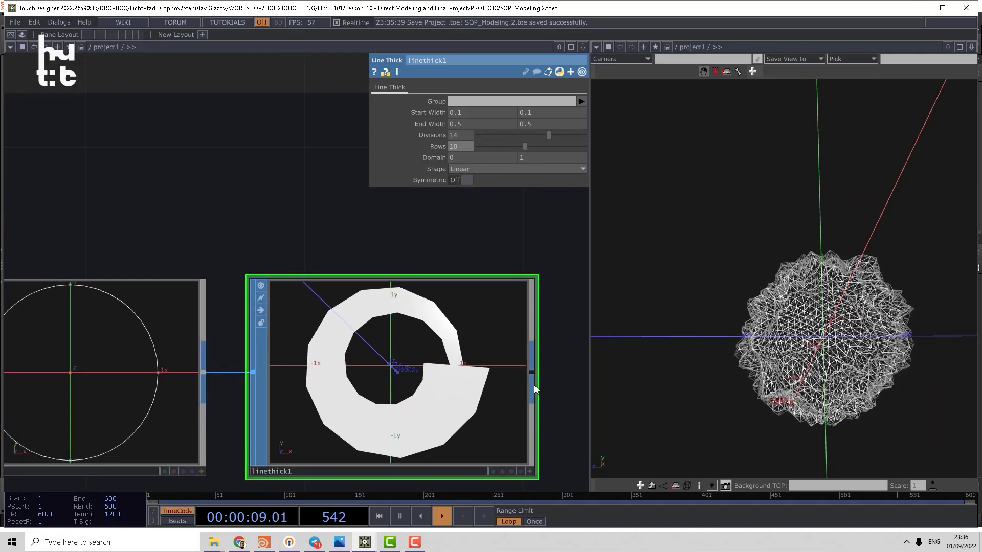
{"action": "key", "text": "w"}
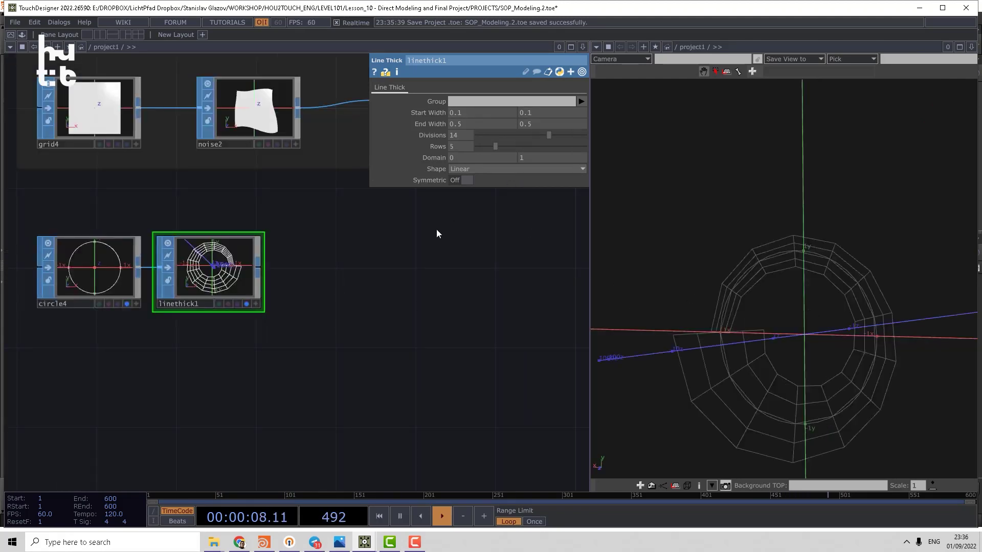
Limit linethick1's domain to the range 0.2 to 0.8
{"action": "scroll", "coordinate": [437, 234], "scroll_direction": "up", "scroll_amount": 5}
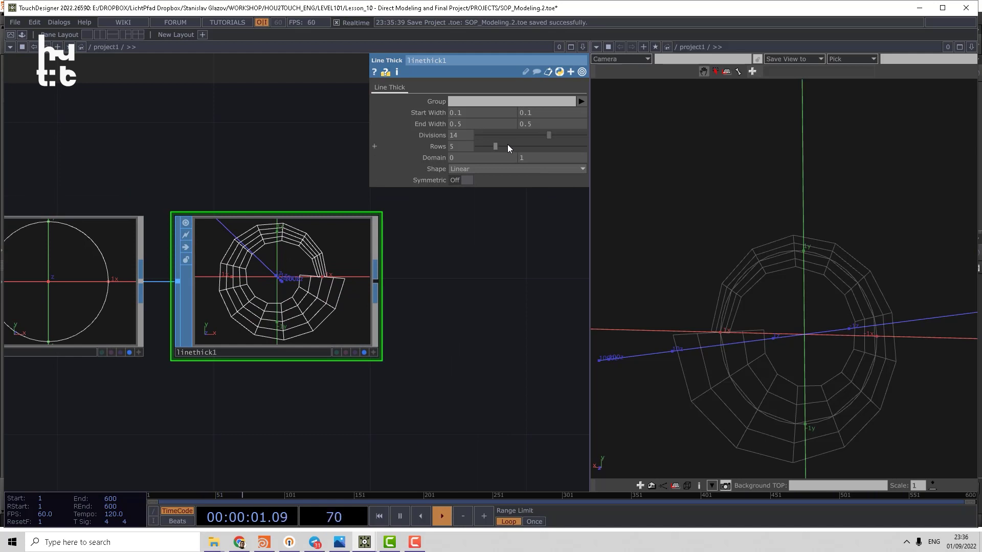
{"action": "middle_click", "coordinate": [534, 158]}
{"action": "middle_click_drag", "start_coordinate": [458, 158], "coordinate": [586, 151]}
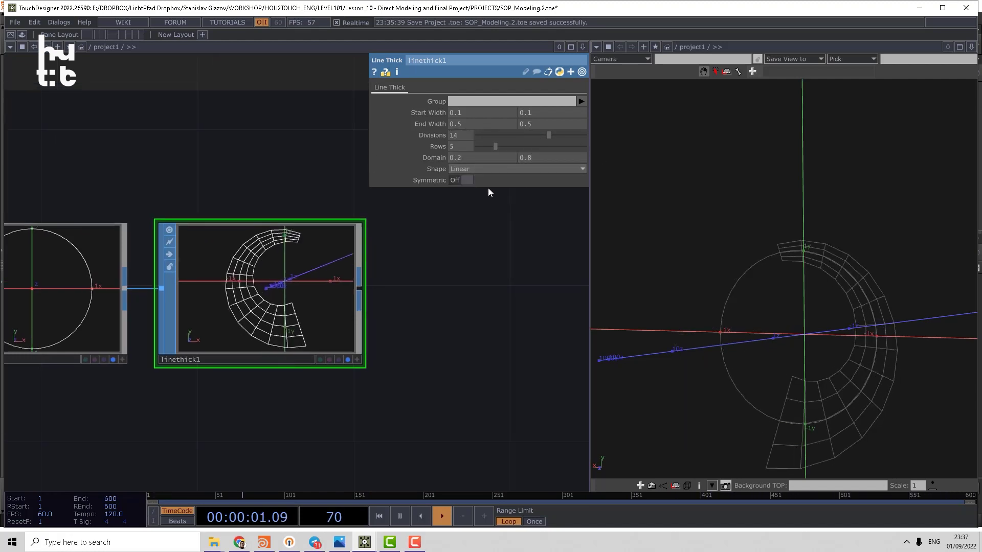
Try the Ease In and Ease Out shapes on linethick1, settle on Cubic and turn on Symmetric
{"action": "left_click", "coordinate": [493, 169]}
{"action": "left_click", "coordinate": [470, 189]}
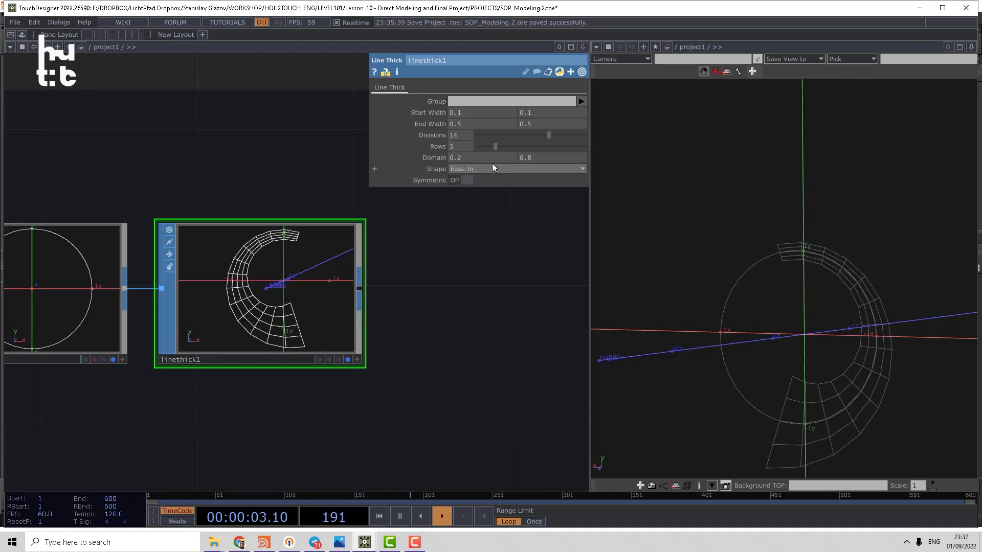
{"action": "left_click", "coordinate": [492, 166]}
{"action": "left_click", "coordinate": [466, 200]}
{"action": "left_click", "coordinate": [471, 169]}
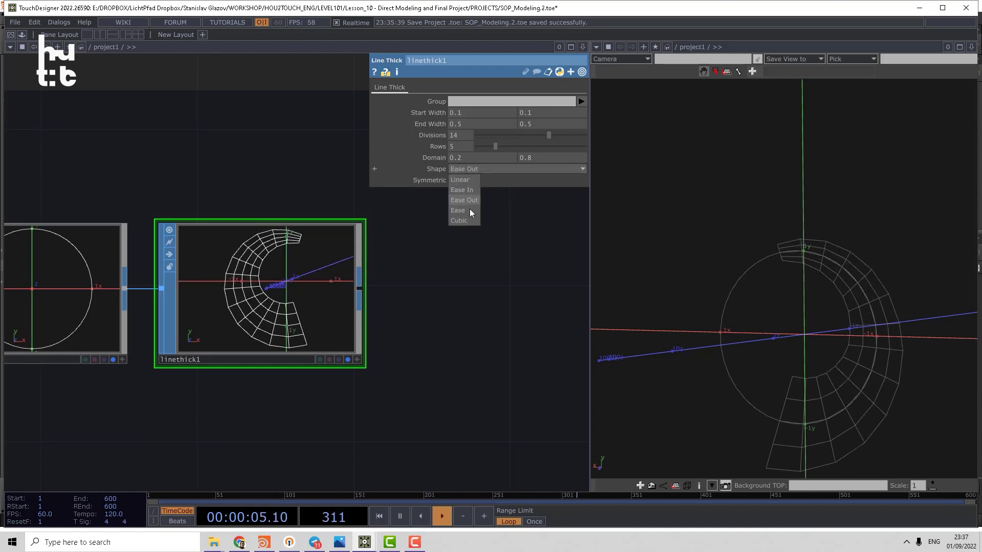
{"action": "left_click", "coordinate": [467, 221]}
{"action": "left_click", "coordinate": [478, 170]}
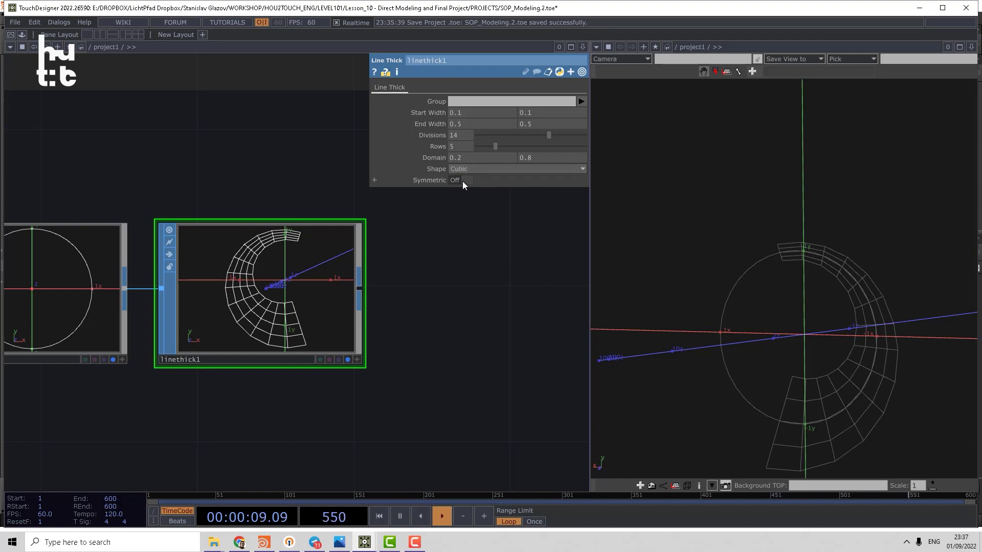
{"action": "left_click", "coordinate": [463, 180]}
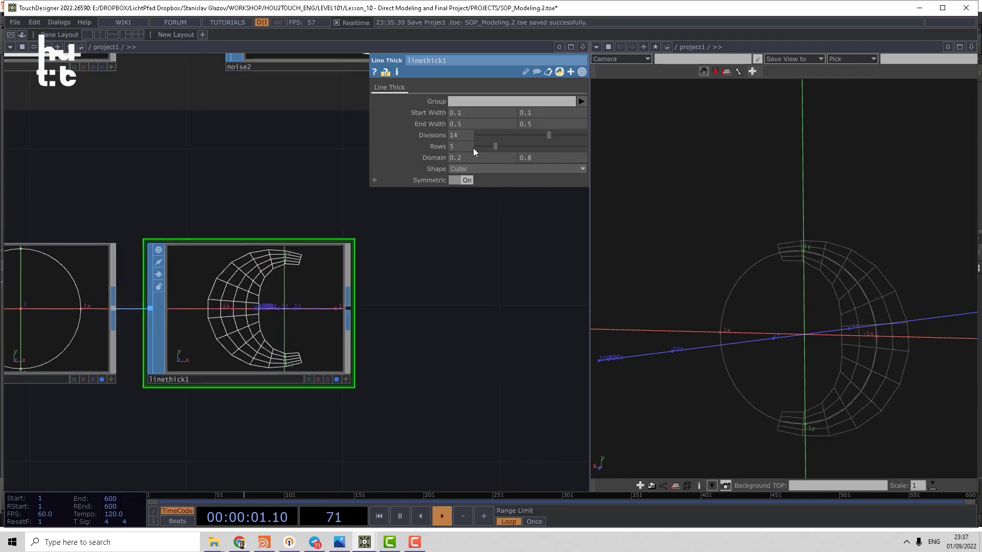
Set both of linethick1's start widths to 0 and both end widths to 0.3
{"action": "middle_click_drag", "start_coordinate": [542, 114], "coordinate": [537, 98]}
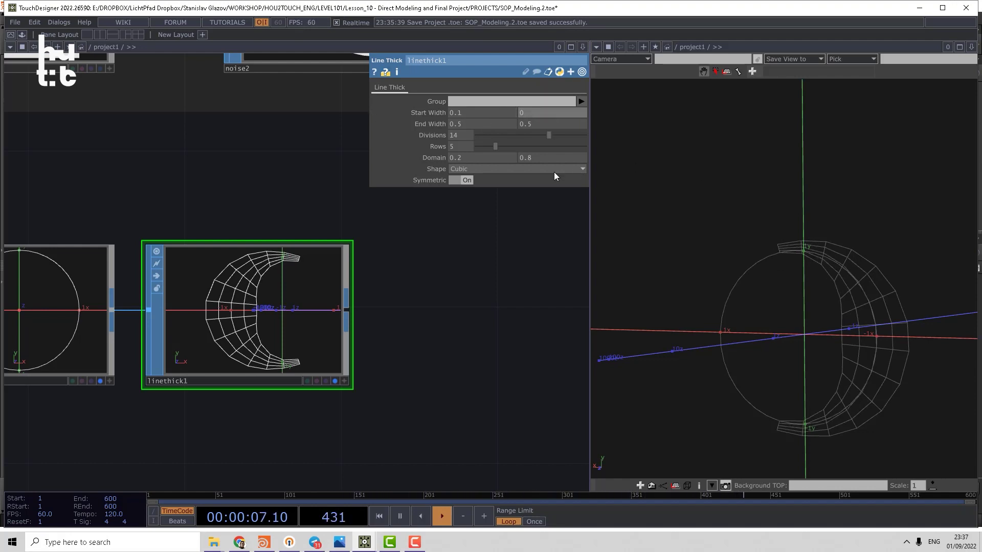
{"action": "mouse_move", "coordinate": [465, 114]}
{"action": "middle_mouse_down"}
{"action": "mouse_move", "coordinate": [453, 102]}
{"action": "mouse_move", "coordinate": [470, 114]}
{"action": "middle_mouse_up"}
{"action": "middle_click_drag", "start_coordinate": [535, 125], "coordinate": [528, 113]}
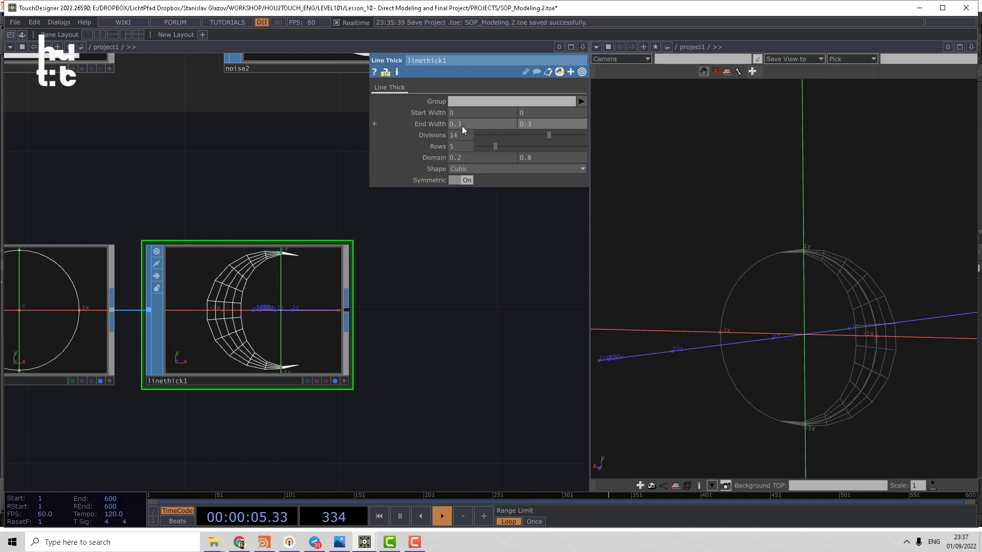
Set the start of linethick1's domain to 0 and adjust its number of rows
{"action": "left_click_drag", "start_coordinate": [490, 208], "coordinate": [509, 214]}
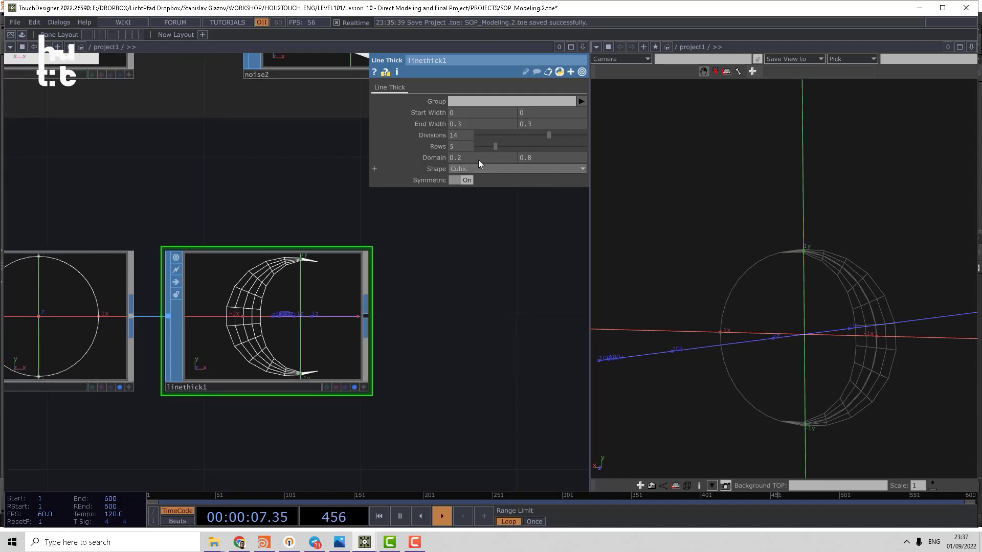
{"action": "middle_click_drag", "start_coordinate": [487, 158], "coordinate": [526, 161]}
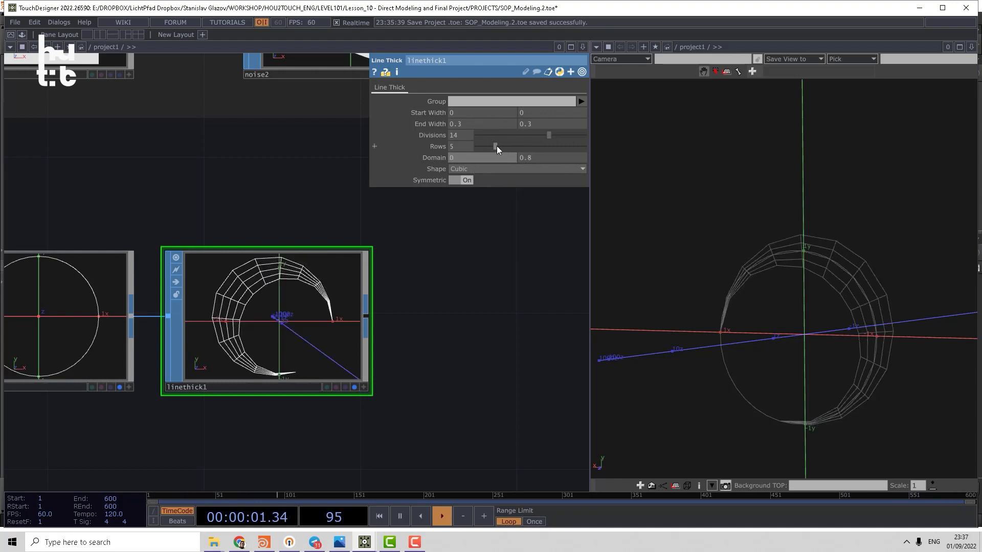
{"action": "mouse_move", "coordinate": [496, 147]}
{"action": "left_mouse_down"}
{"action": "mouse_move", "coordinate": [514, 145]}
{"action": "mouse_move", "coordinate": [502, 149]}
{"action": "left_mouse_up"}
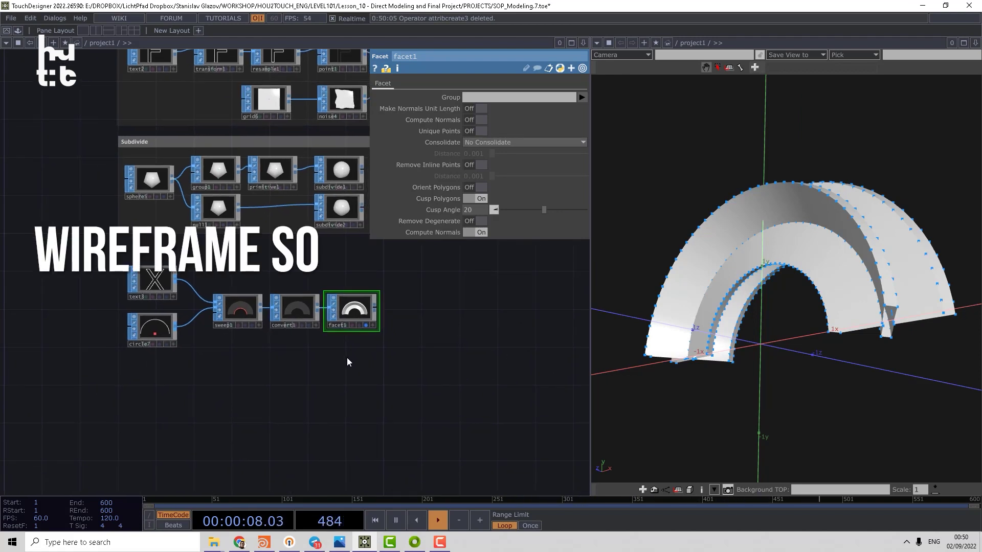
Add a Sphere SOP in the empty network area below circle7
{"action": "key", "text": "Tab"}
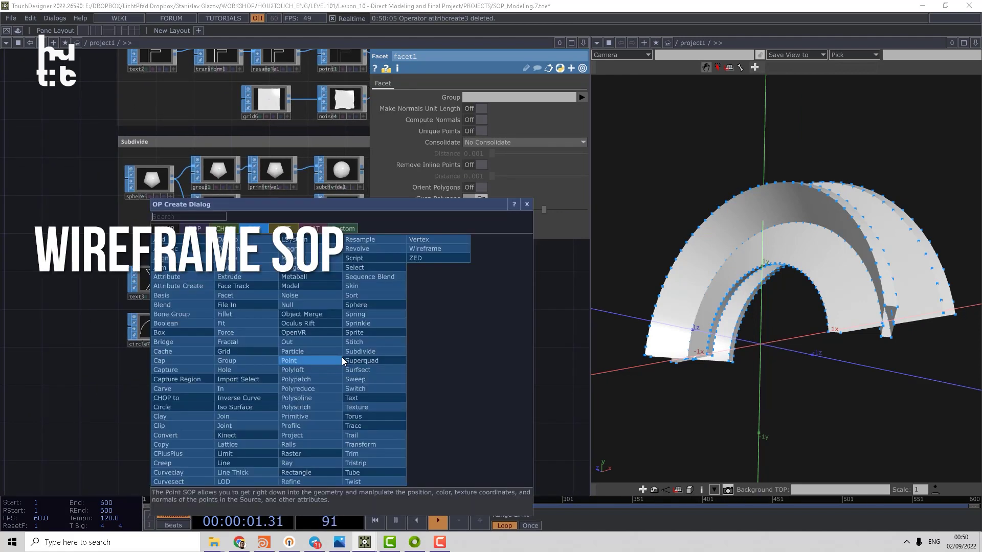
{"action": "type", "text": "s"}
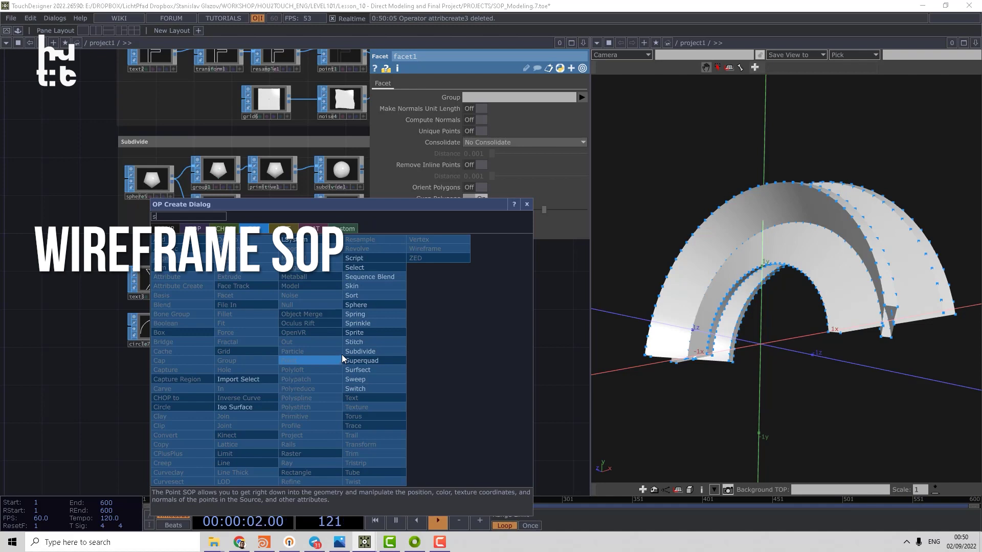
{"action": "left_click", "coordinate": [356, 305]}
{"action": "left_click", "coordinate": [154, 397]}
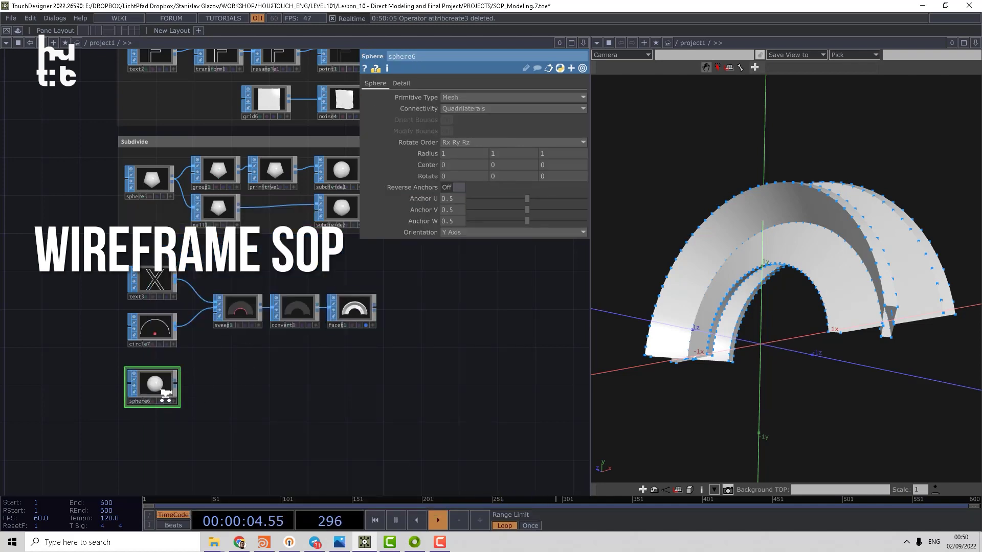
Set sphere6's primitive type to Polygon and its frequency to 1
{"action": "scroll", "coordinate": [165, 397], "scroll_direction": "up", "scroll_amount": 4}
{"action": "left_click", "coordinate": [459, 99]}
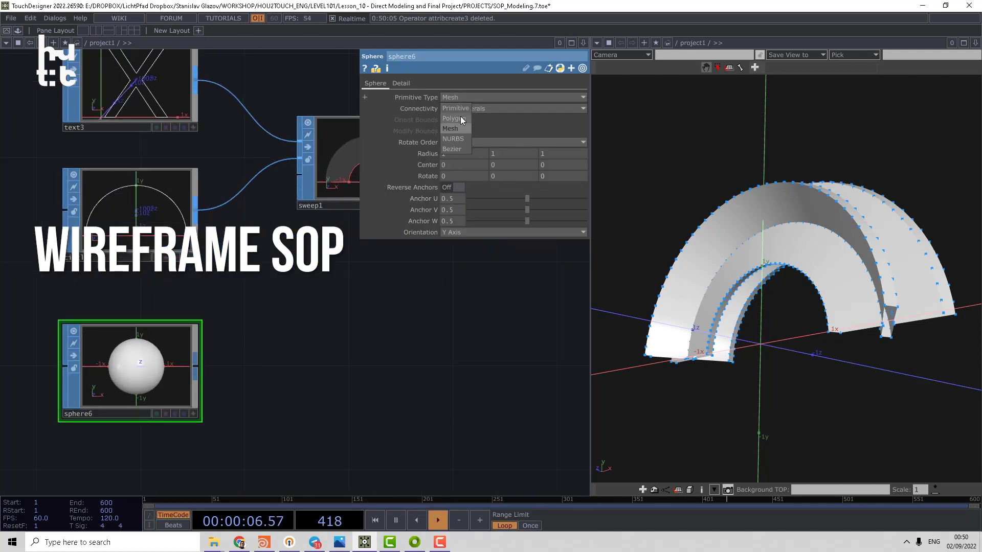
{"action": "left_click", "coordinate": [460, 115]}
{"action": "left_click", "coordinate": [402, 84]}
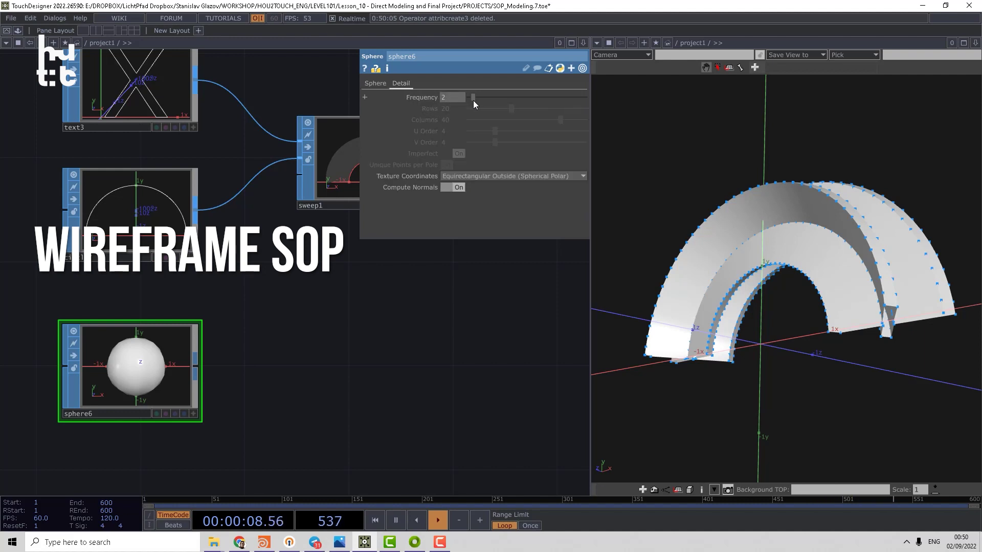
{"action": "left_click_drag", "start_coordinate": [474, 100], "coordinate": [468, 98]}
{"action": "left_click_drag", "start_coordinate": [288, 346], "coordinate": [314, 311]}
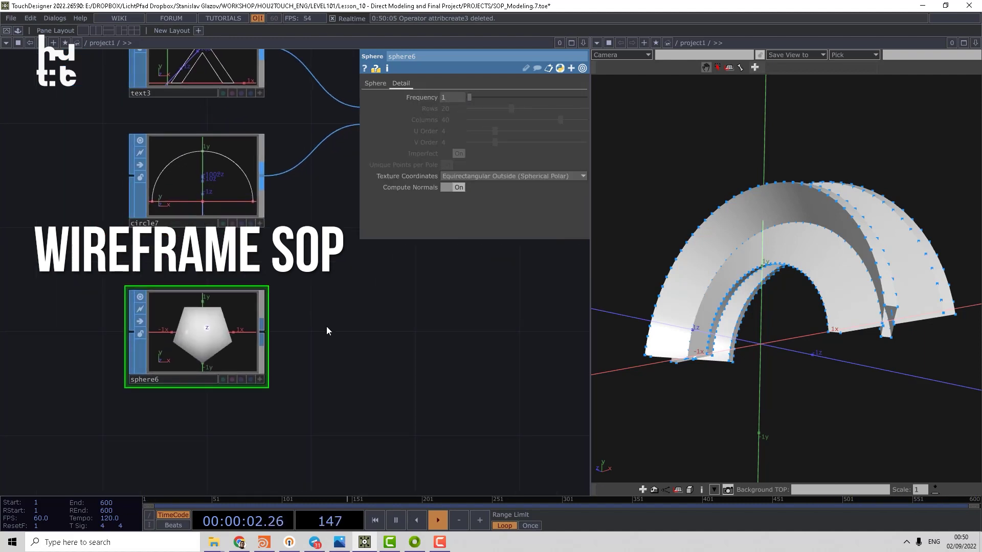
Add a Wireframe SOP beside sphere6 and connect the sphere's output to its input
{"action": "key", "text": "Tab"}
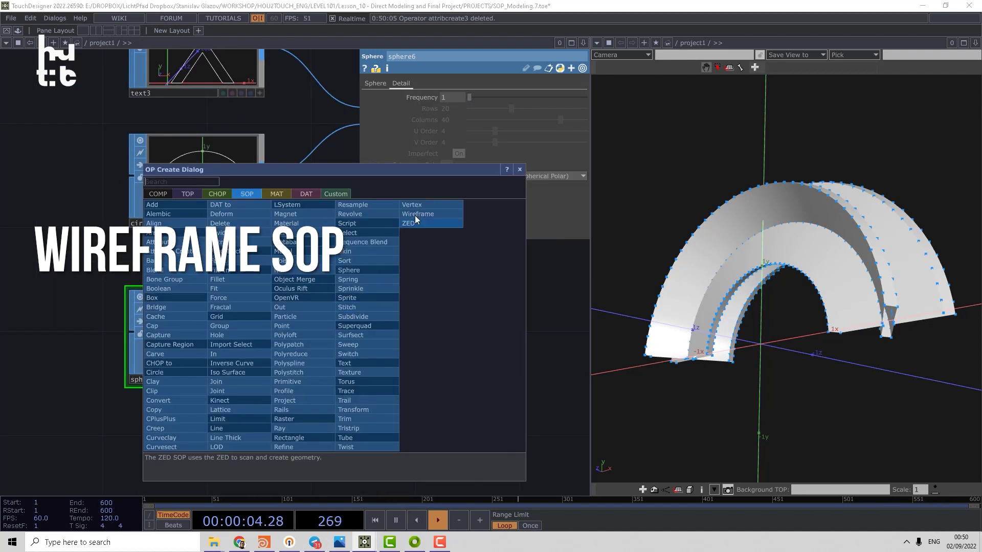
{"action": "left_click", "coordinate": [428, 214]}
{"action": "left_click", "coordinate": [379, 335]}
{"action": "left_click_drag", "start_coordinate": [263, 334], "coordinate": [314, 333]}
{"action": "left_click_drag", "start_coordinate": [489, 357], "coordinate": [365, 390]}
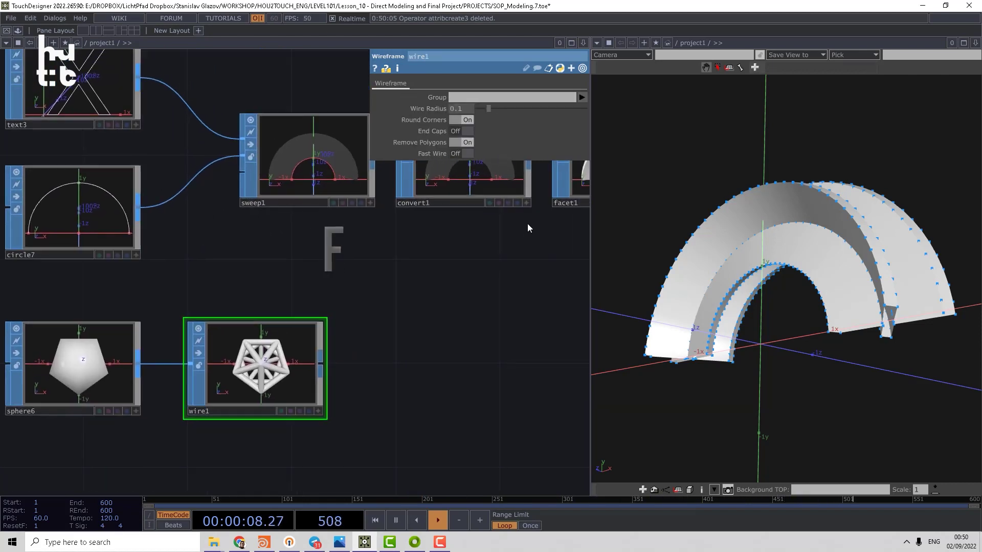
Turn off the display of facet1 and display wire1 in the geometry viewer instead
{"action": "left_click_drag", "start_coordinate": [528, 242], "coordinate": [337, 260]}
{"action": "left_click", "coordinate": [483, 219]}
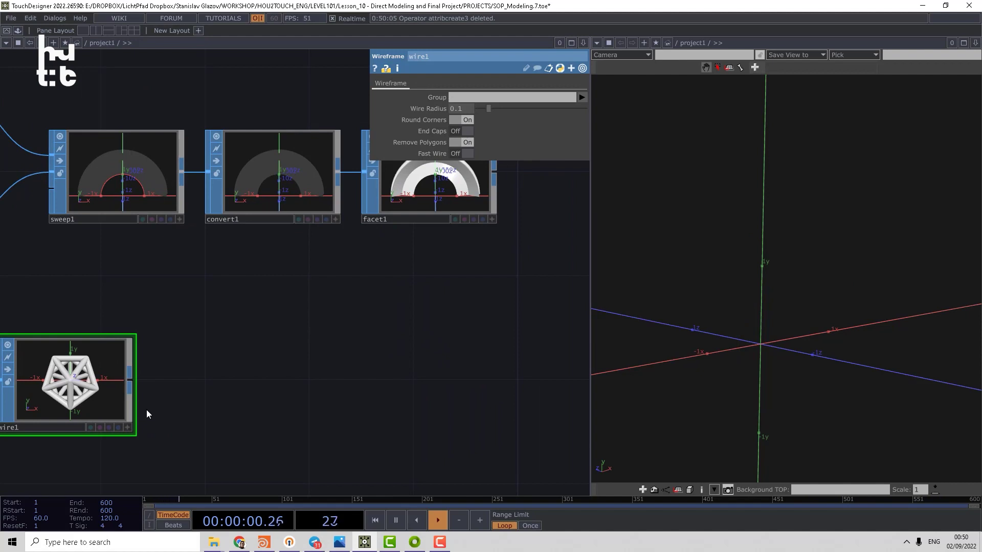
{"action": "left_click", "coordinate": [118, 428]}
{"action": "left_click_drag", "start_coordinate": [693, 315], "coordinate": [633, 328]}
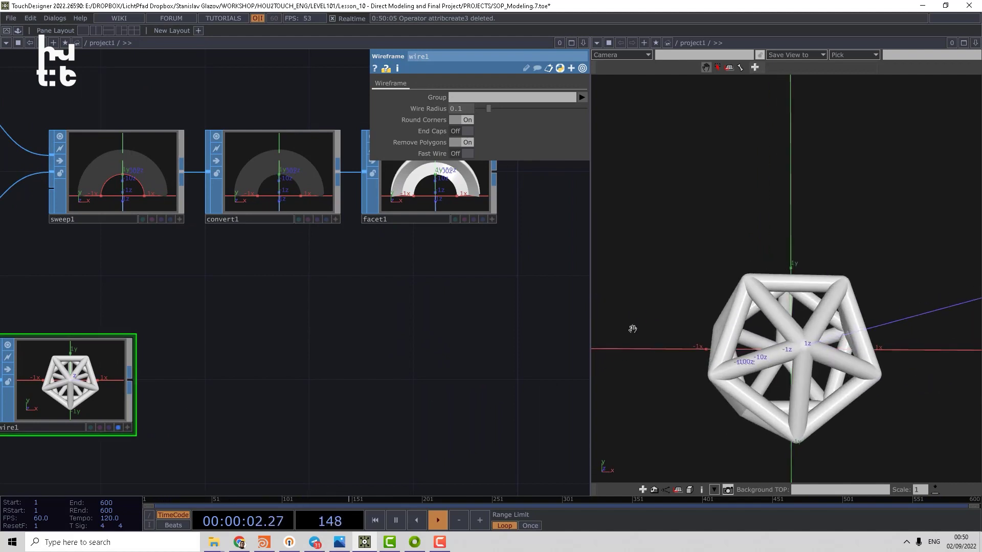
{"action": "left_click_drag", "start_coordinate": [486, 318], "coordinate": [571, 313]}
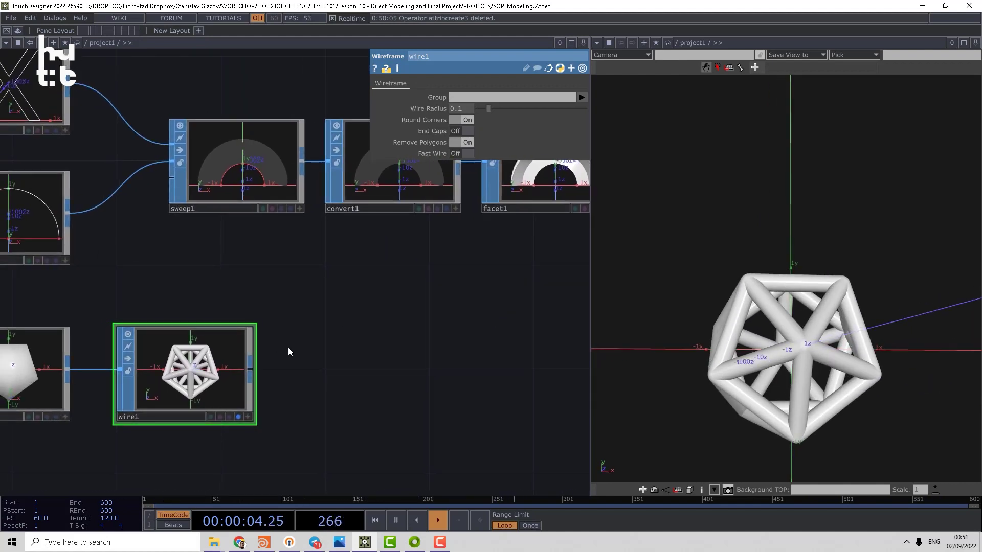
{"action": "left_click_drag", "start_coordinate": [288, 351], "coordinate": [341, 346]}
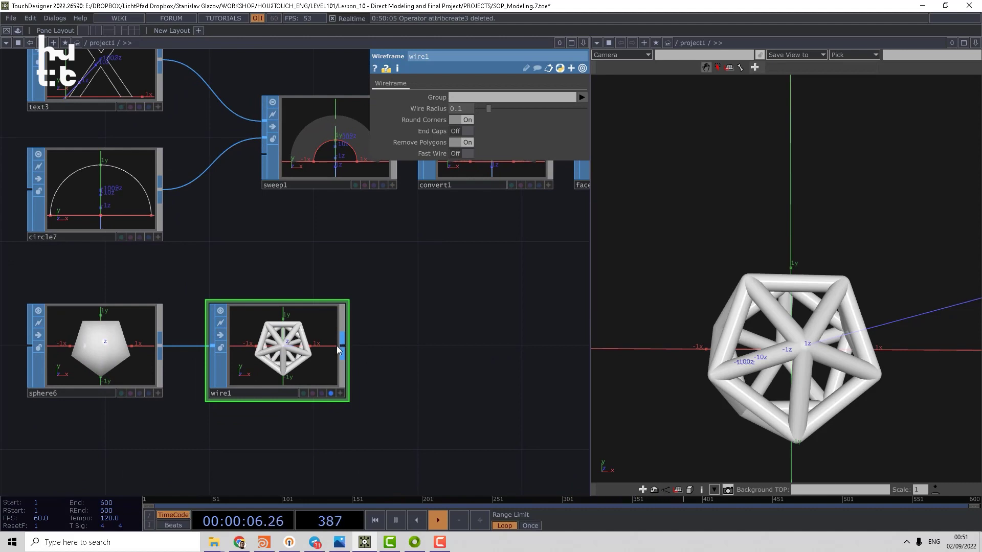
Reduce wire1's wire radius to 0.024, turn off Round Corners and check the node's geometry info
{"action": "middle_click", "coordinate": [299, 347]}
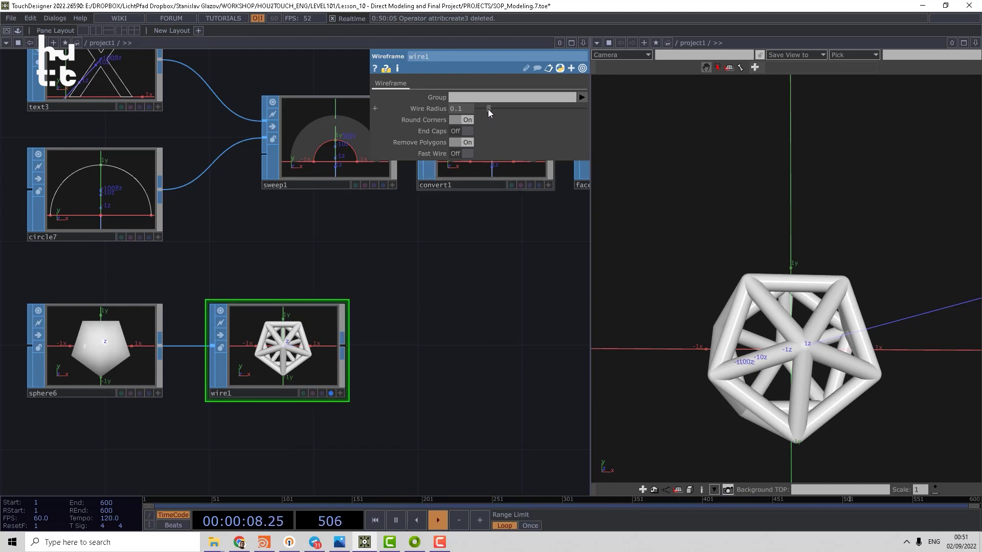
{"action": "left_click_drag", "start_coordinate": [487, 109], "coordinate": [483, 109]}
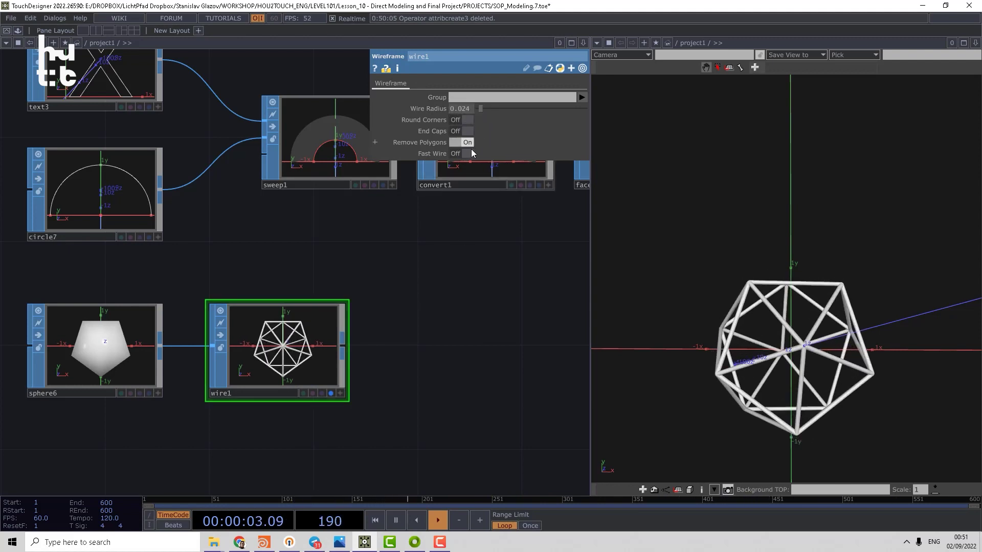
{"action": "middle_click_drag", "start_coordinate": [298, 364], "coordinate": [353, 379]}
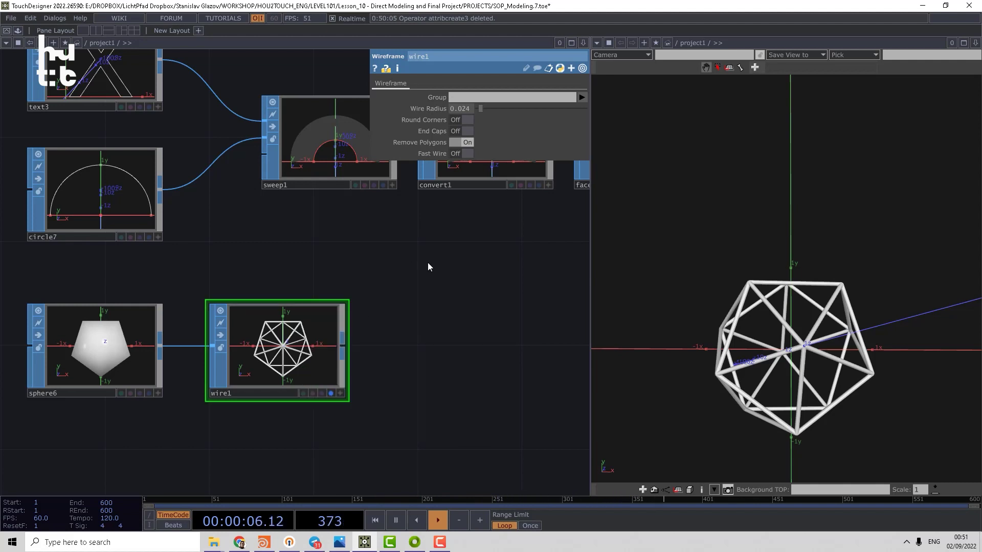
Turn off Remove Polygons on wire1, enable Fast Wire and inspect the resulting wires up close
{"action": "left_click", "coordinate": [455, 143]}
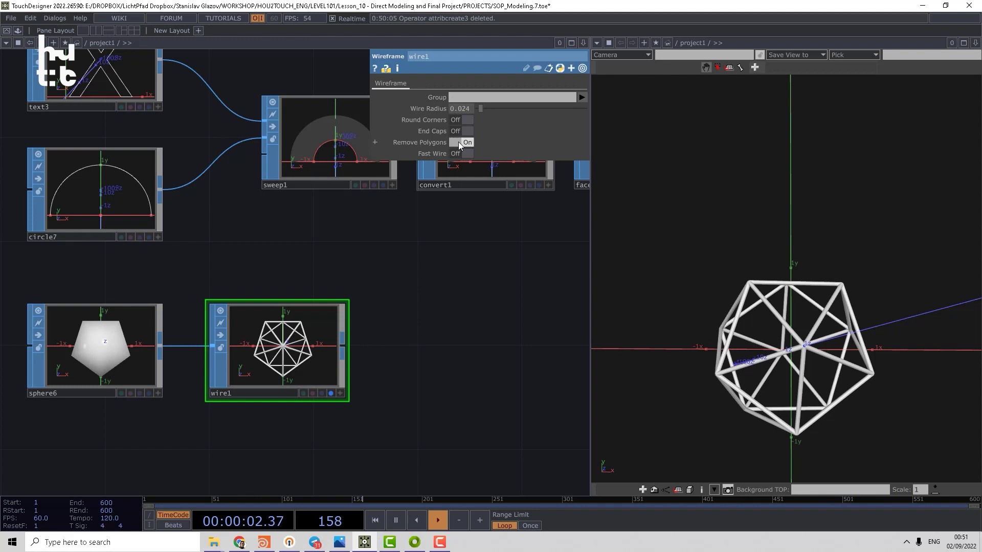
{"action": "left_click", "coordinate": [456, 143]}
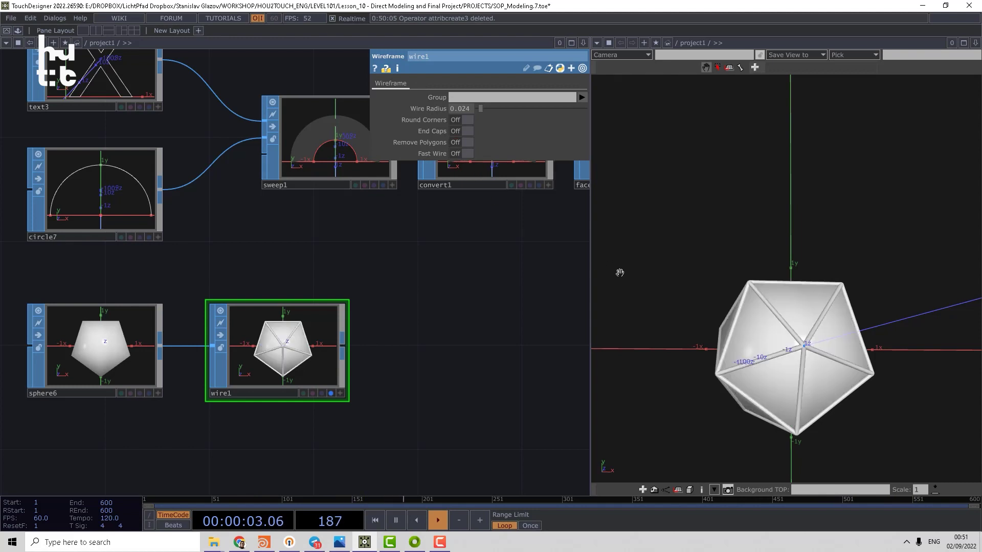
{"action": "left_click", "coordinate": [458, 154]}
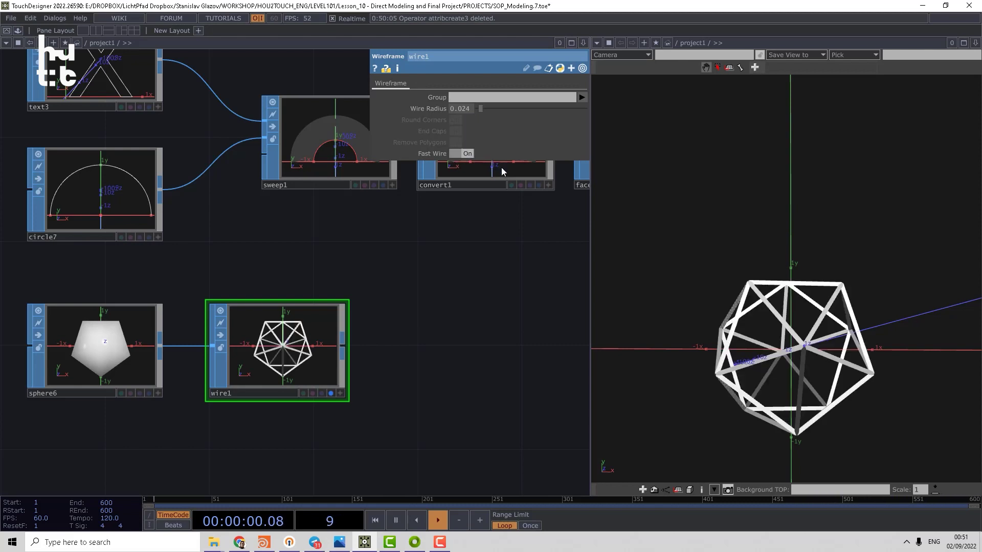
{"action": "left_click_drag", "start_coordinate": [631, 285], "coordinate": [807, 313]}
{"action": "middle_click", "coordinate": [301, 354]}
{"action": "scroll", "coordinate": [765, 354], "scroll_direction": "up", "scroll_amount": 6}
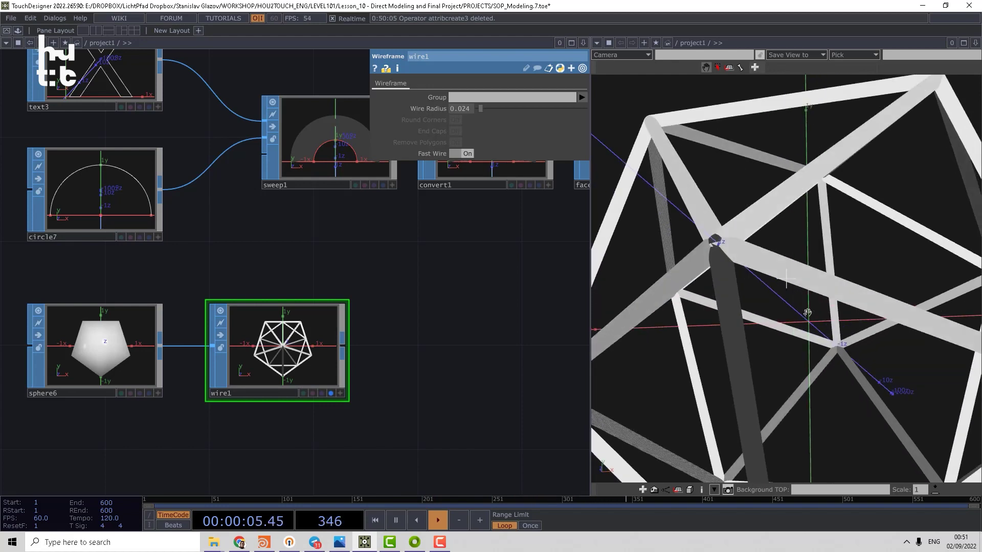
Append a Convert SOP set to Polygon after wire1 and turn on its display and render flags
{"action": "left_click", "coordinate": [343, 351]}
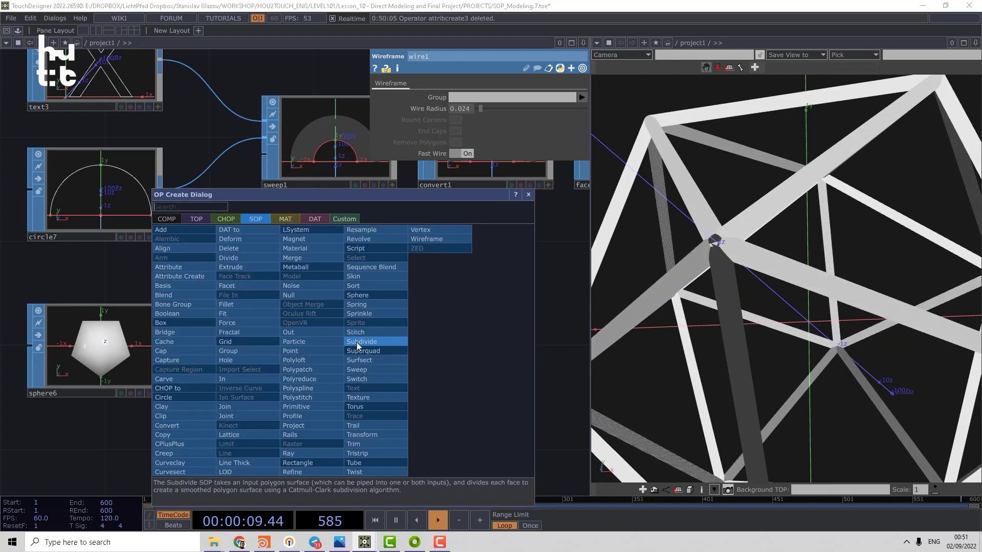
{"action": "type", "text": "c"}
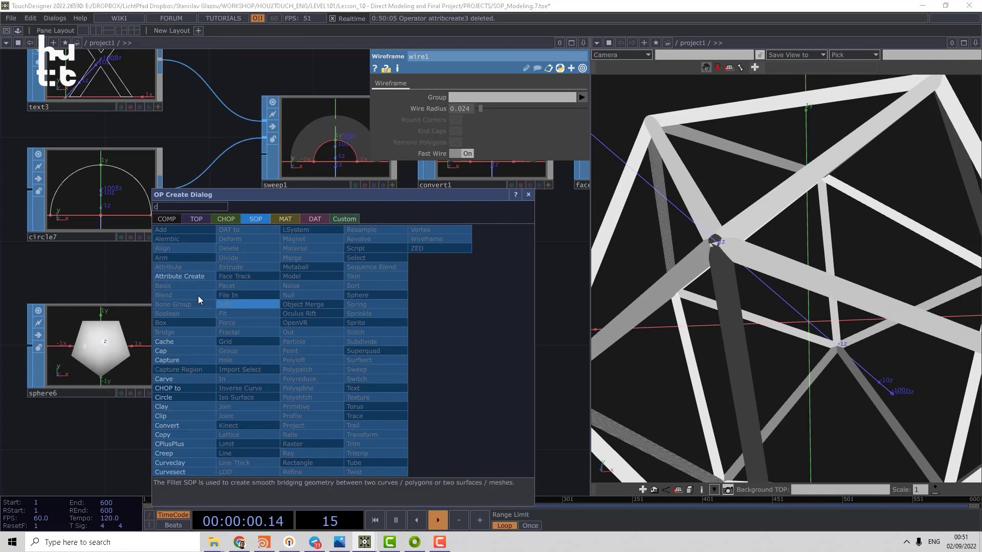
{"action": "left_click", "coordinate": [169, 426]}
{"action": "left_click", "coordinate": [491, 376]}
{"action": "left_click", "coordinate": [488, 393]}
{"action": "left_click", "coordinate": [478, 393]}
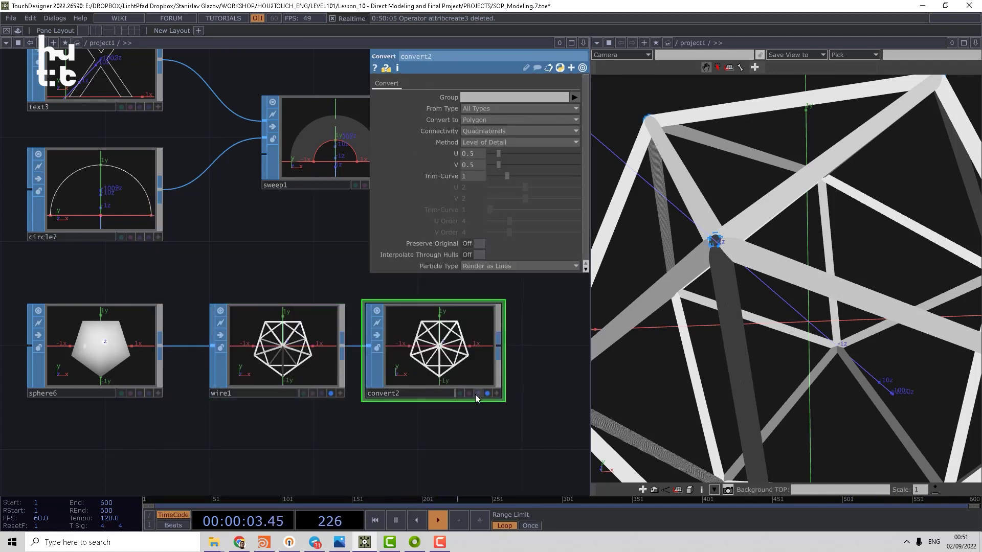
{"action": "scroll", "coordinate": [399, 414], "scroll_direction": "down", "scroll_amount": 6}
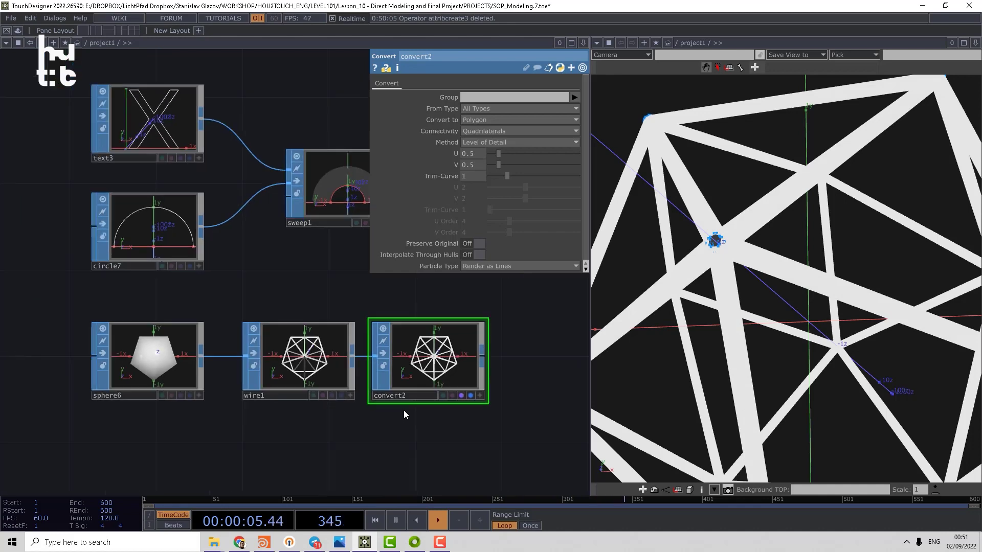
{"action": "left_click_drag", "start_coordinate": [479, 370], "coordinate": [410, 375]}
{"action": "left_click", "coordinate": [335, 370]}
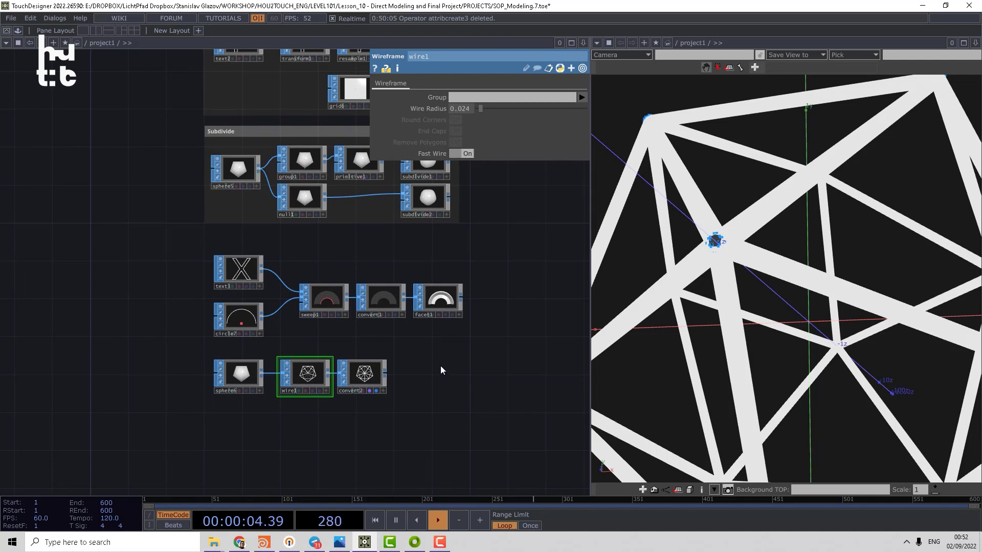
Switch to the SOP in TD page of Notion in the browser and view the Workflow operator list
{"action": "key", "text": "Tab"}
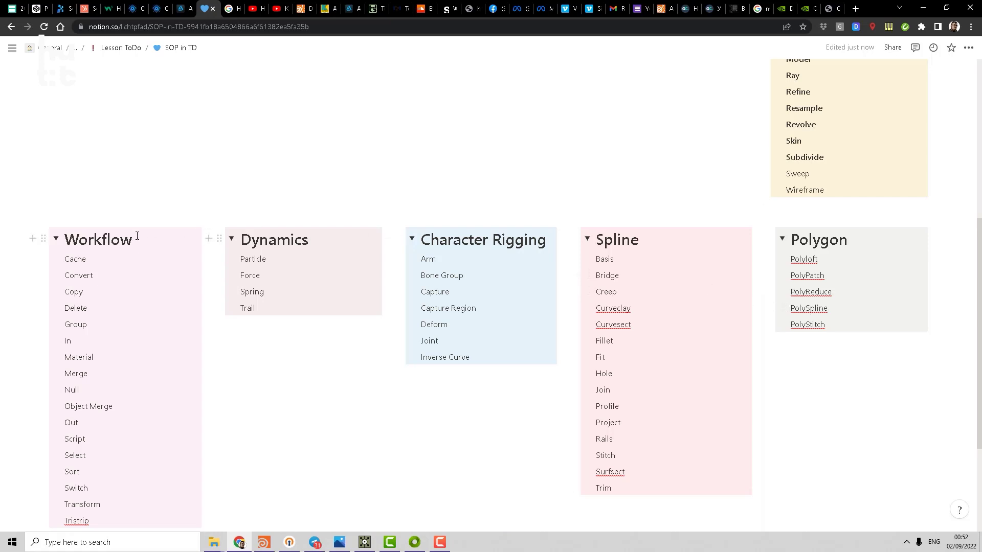
{"action": "scroll", "coordinate": [135, 231], "scroll_direction": "down", "scroll_amount": 3}
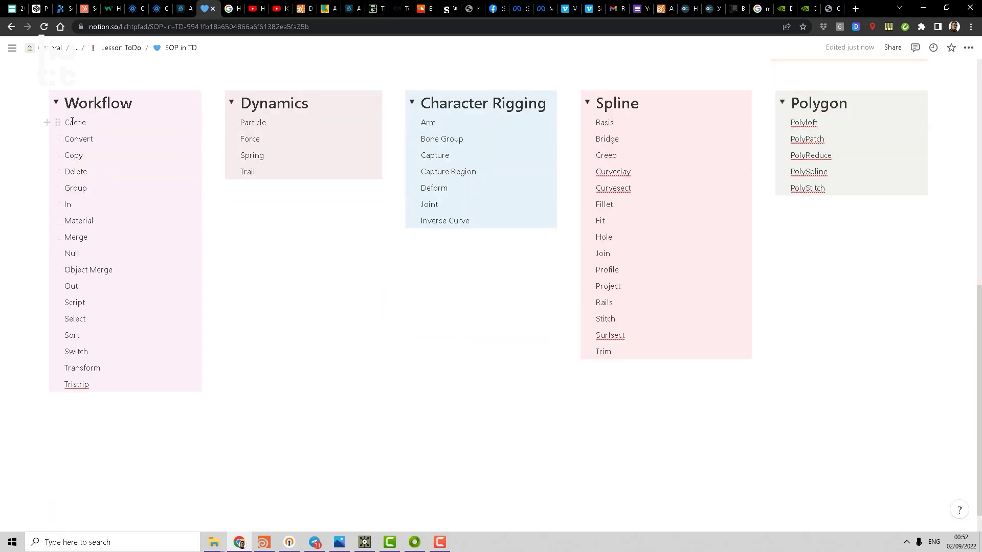